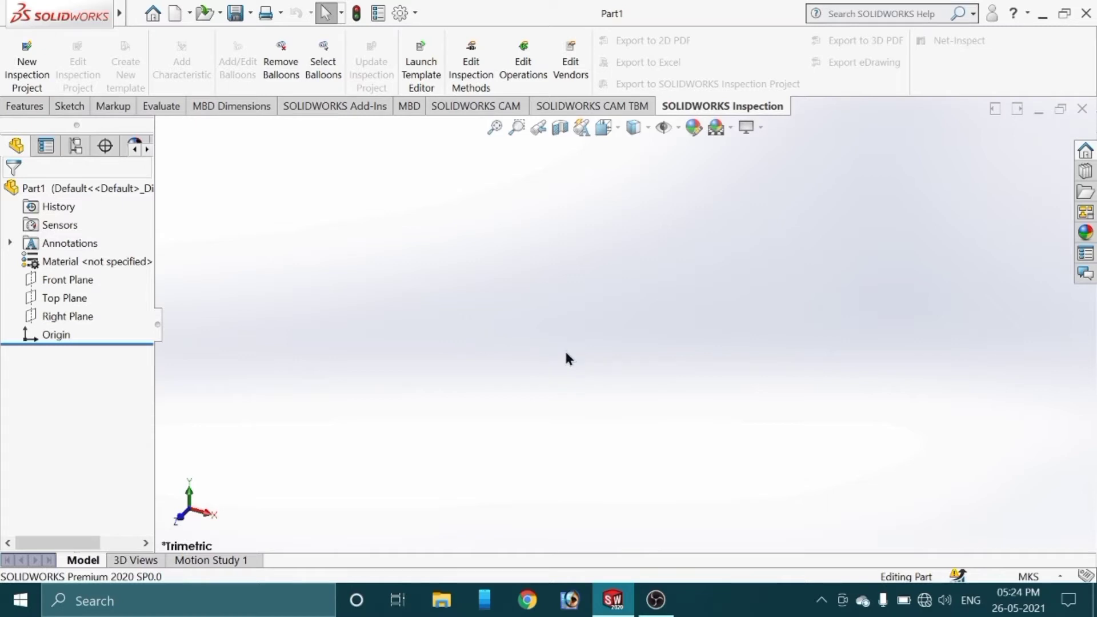
Step: Set the part's unit system to MMGS
{"action": "left_click", "coordinate": [1026, 578]}
{"action": "left_click", "coordinate": [962, 511]}
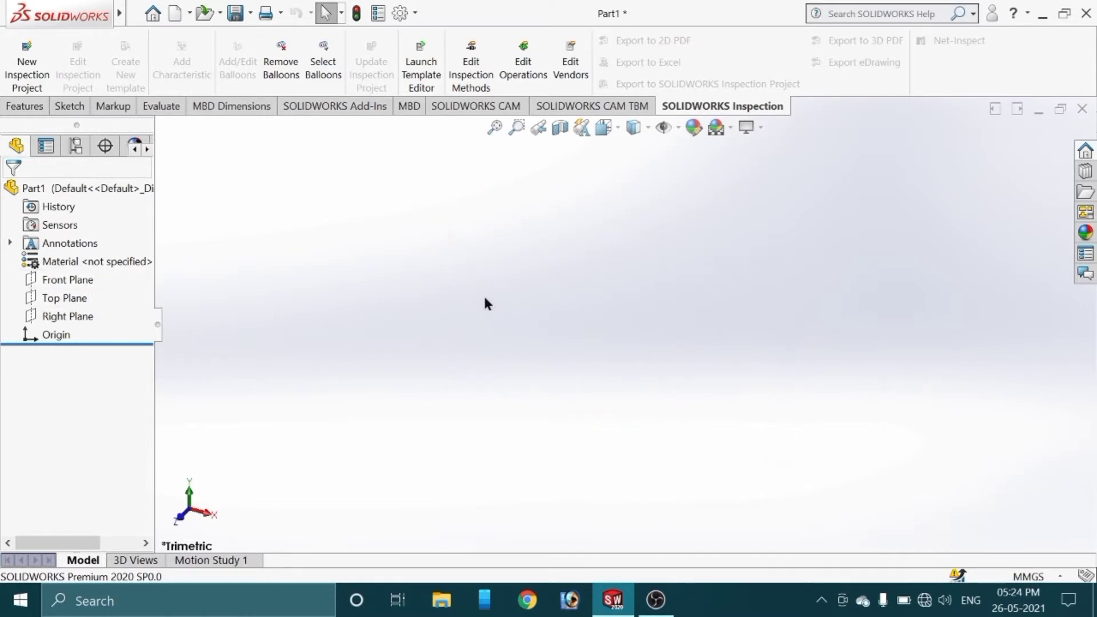
{"action": "left_click", "coordinate": [22, 106]}
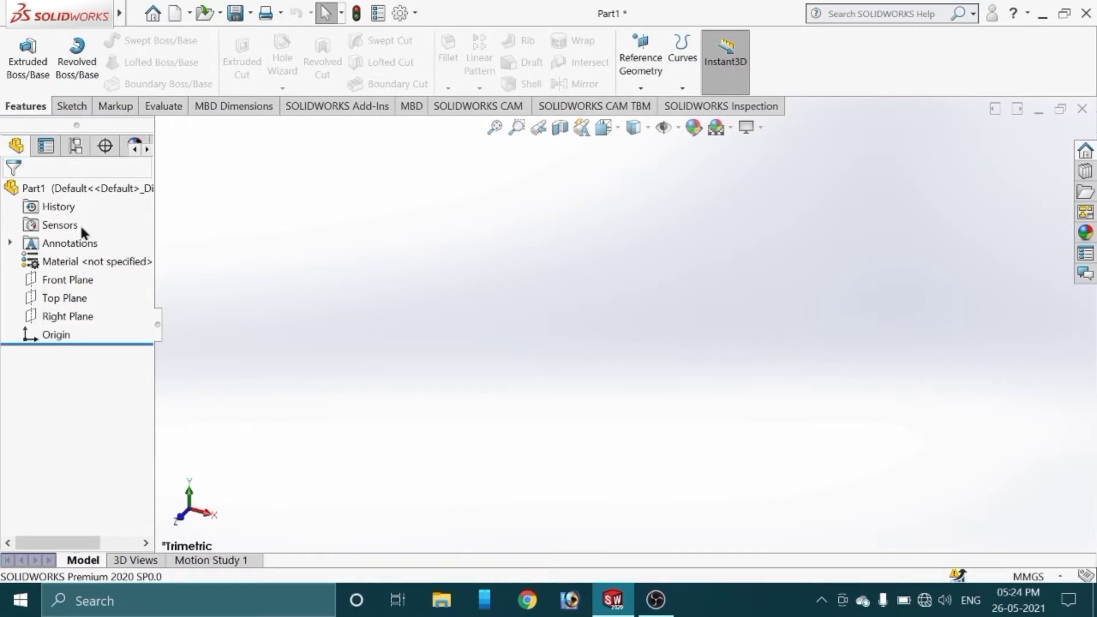
Step: Sketch a circle of about 33 mm radius centred on the origin on the Front Plane, viewed normal to the plane
{"action": "left_click", "coordinate": [75, 281]}
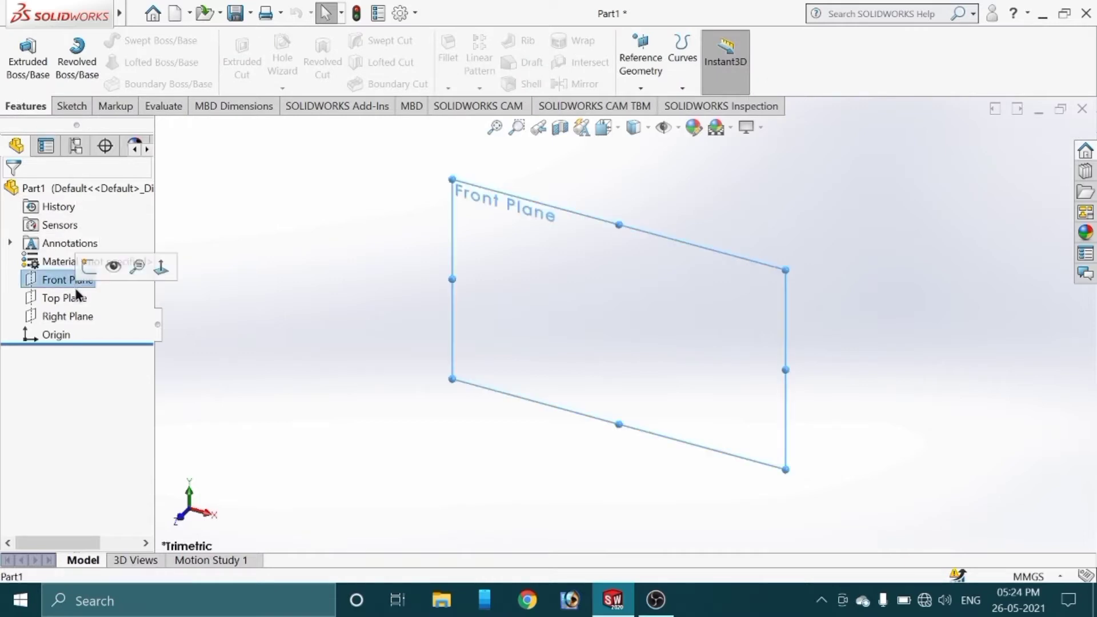
{"action": "left_click", "coordinate": [162, 266]}
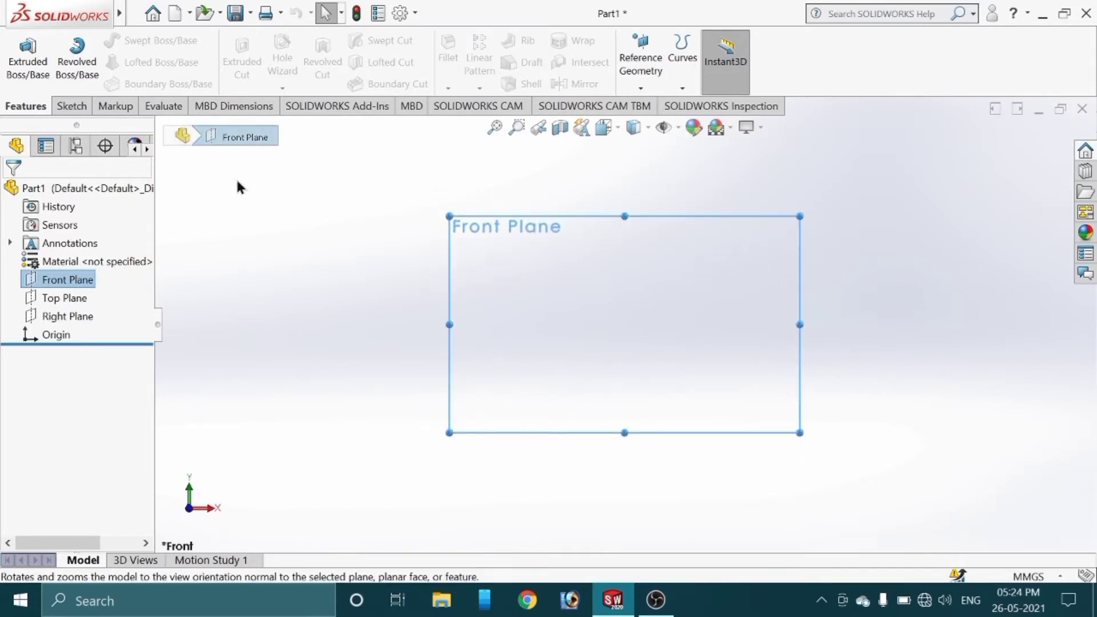
{"action": "left_click", "coordinate": [80, 107]}
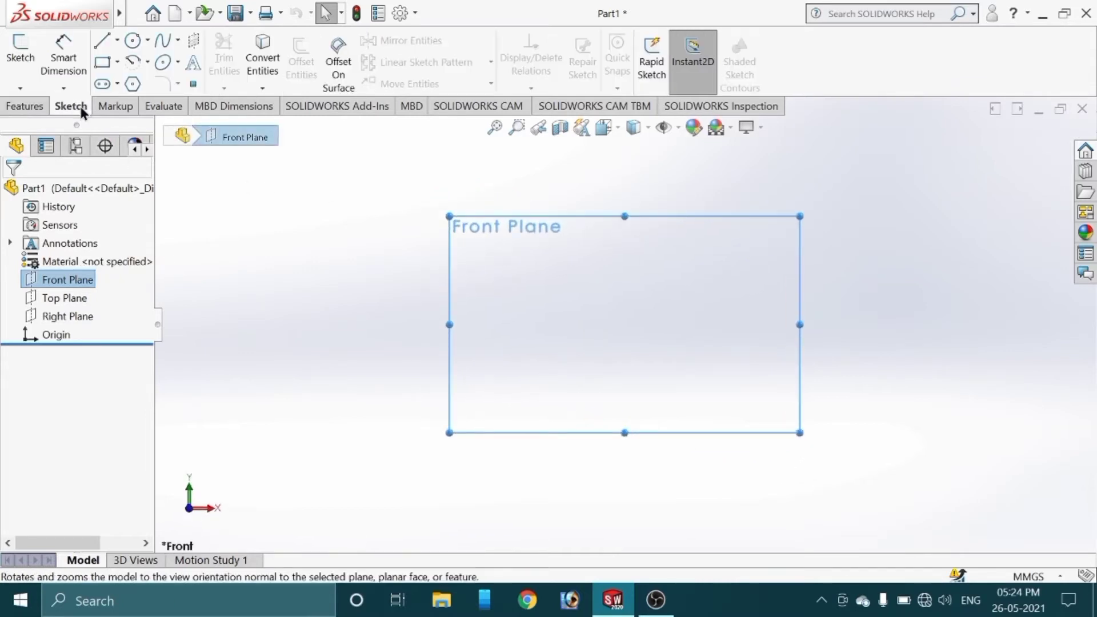
{"action": "left_click", "coordinate": [132, 41]}
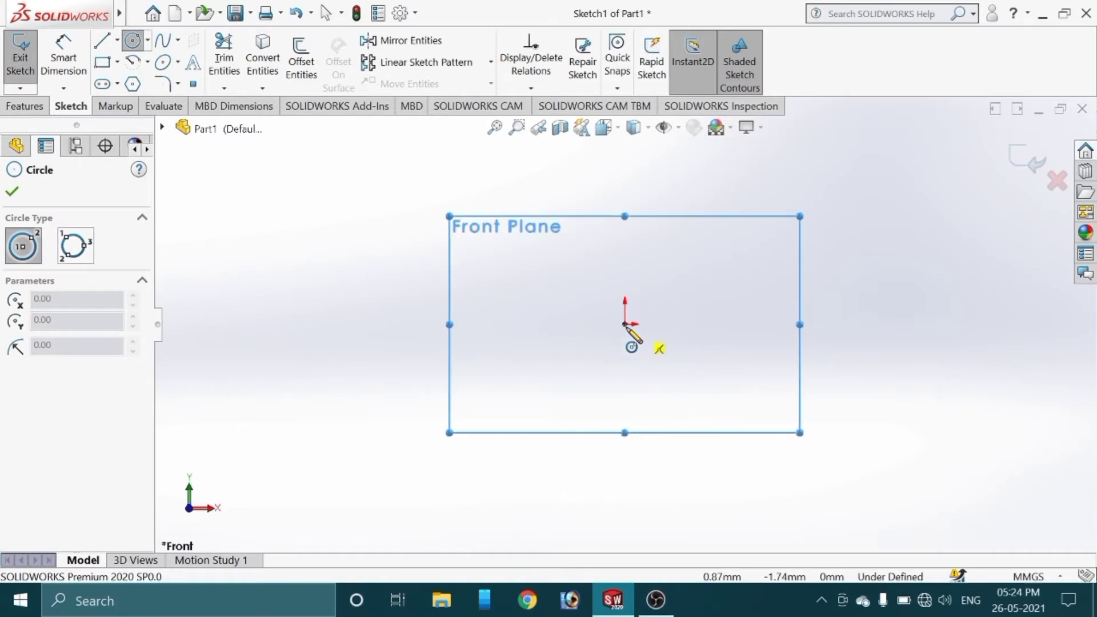
{"action": "left_click", "coordinate": [625, 324]}
{"action": "left_click", "coordinate": [683, 356]}
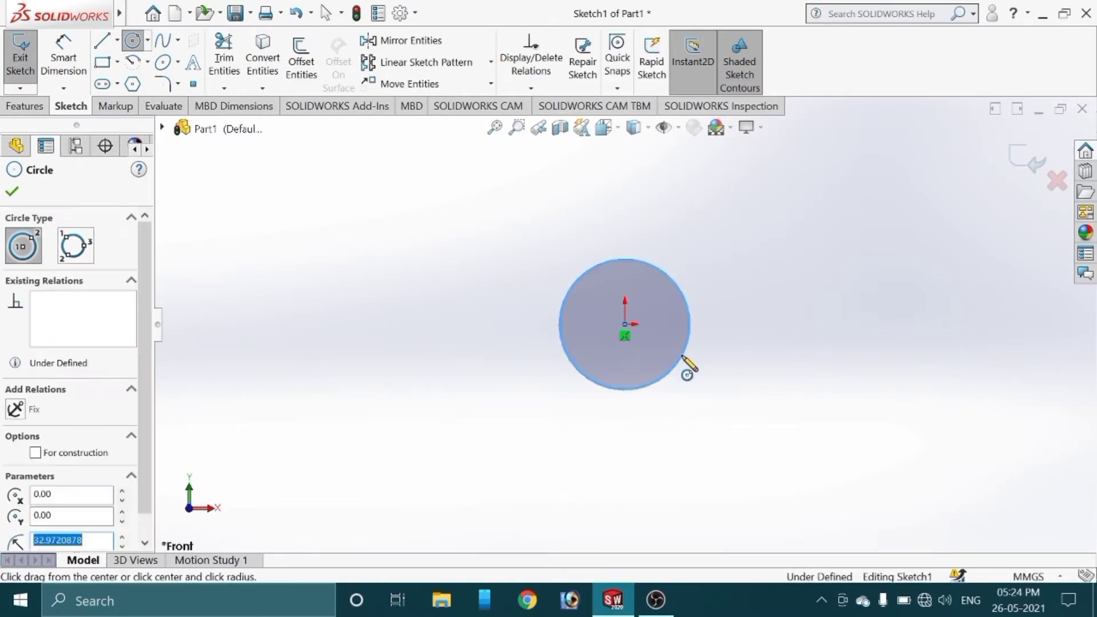
{"action": "key", "text": "Escape"}
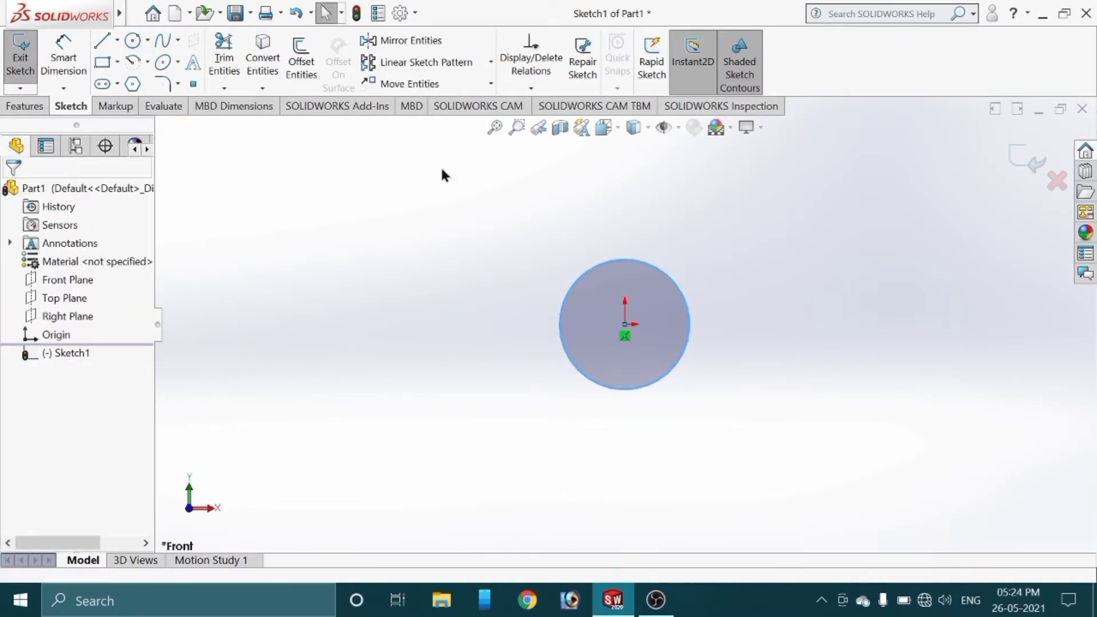
Step: Dimension the circle's diameter and set it to 75 mm
{"action": "left_click", "coordinate": [63, 57]}
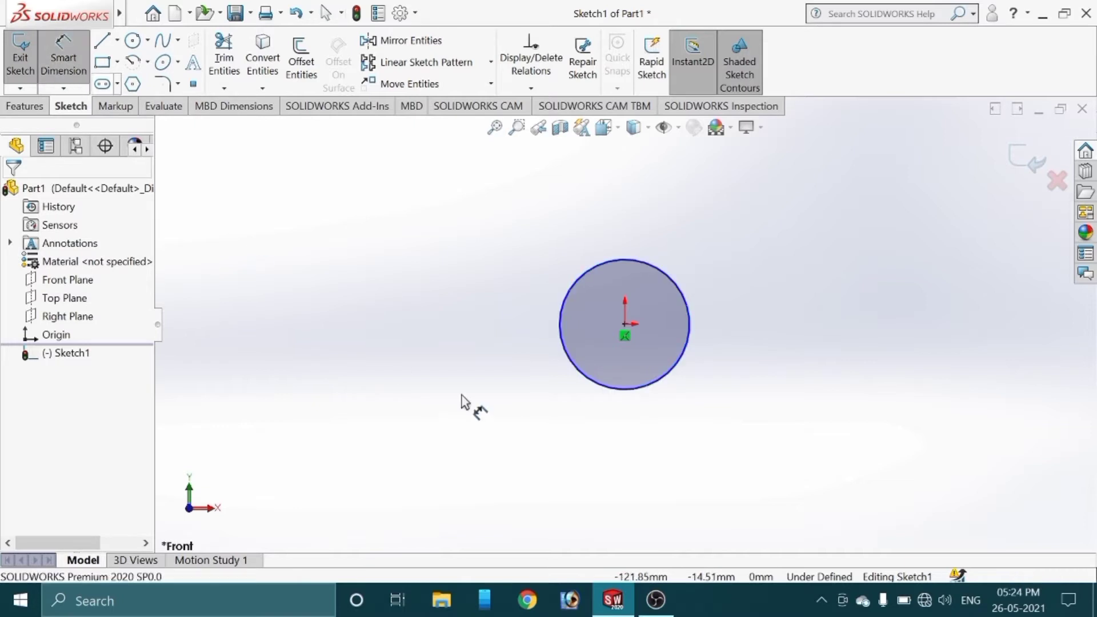
{"action": "left_click", "coordinate": [561, 321]}
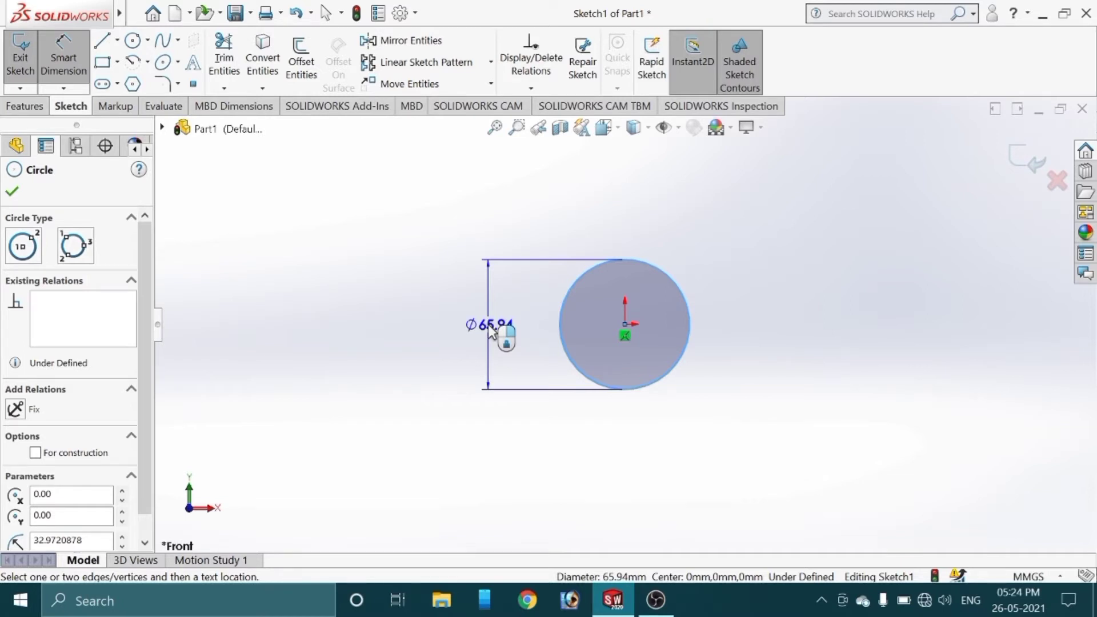
{"action": "left_click", "coordinate": [489, 329]}
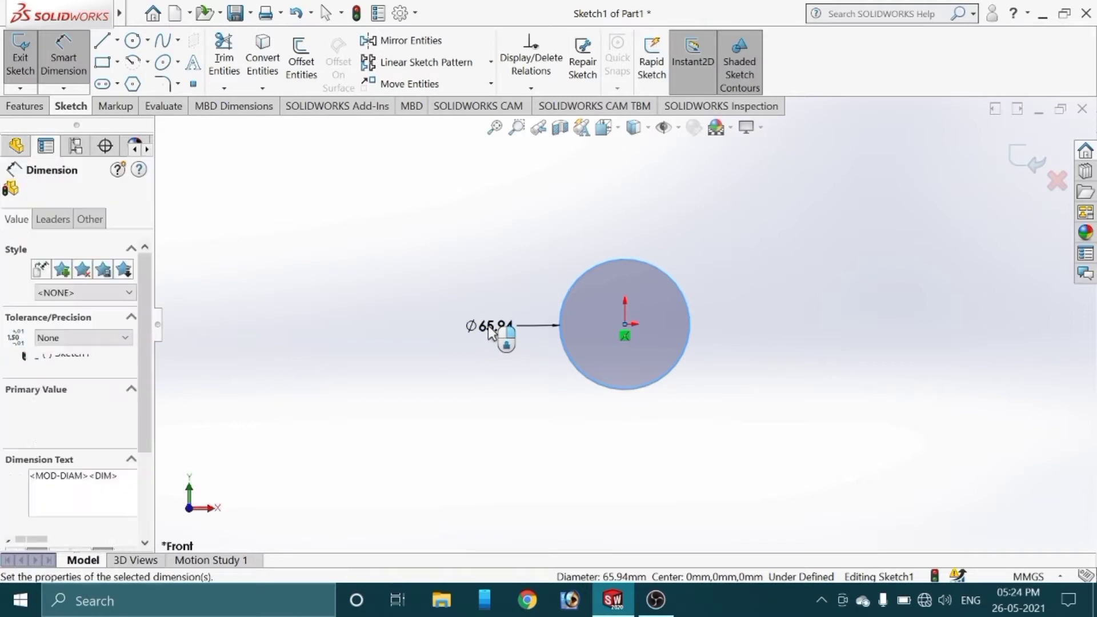
{"action": "type", "text": "75"}
{"action": "key", "text": "Tab"}
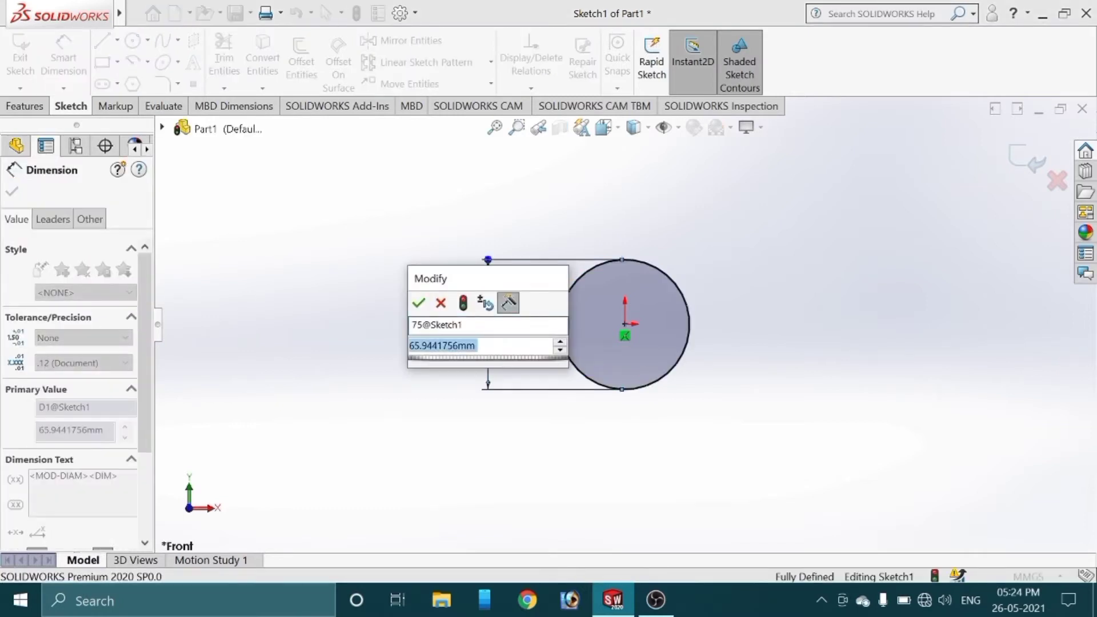
{"action": "left_click", "coordinate": [418, 302]}
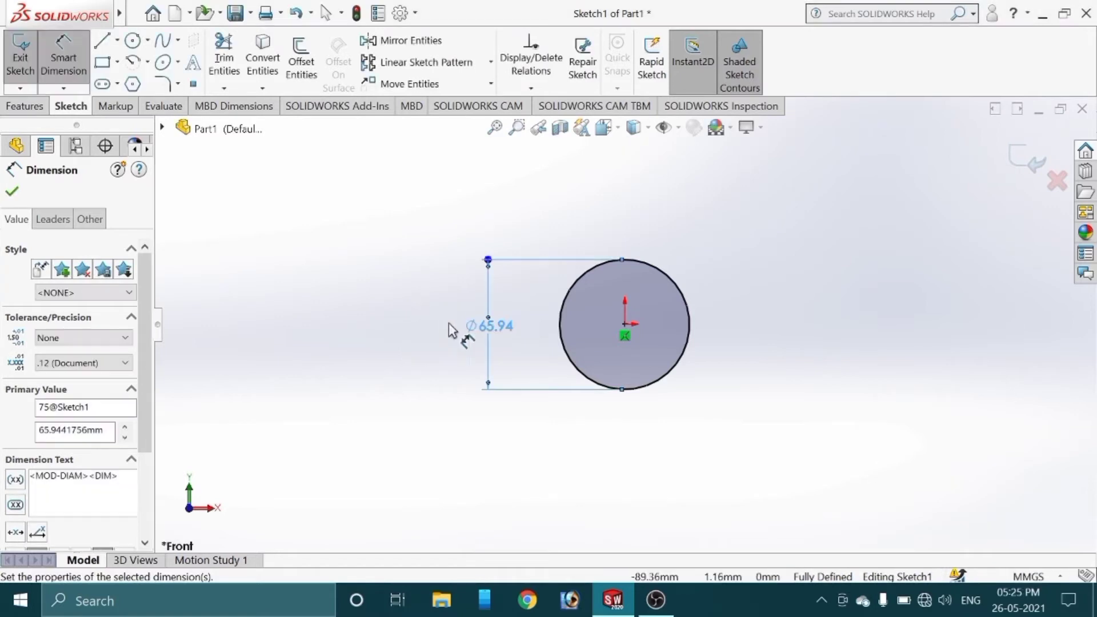
{"action": "double_click", "coordinate": [487, 334]}
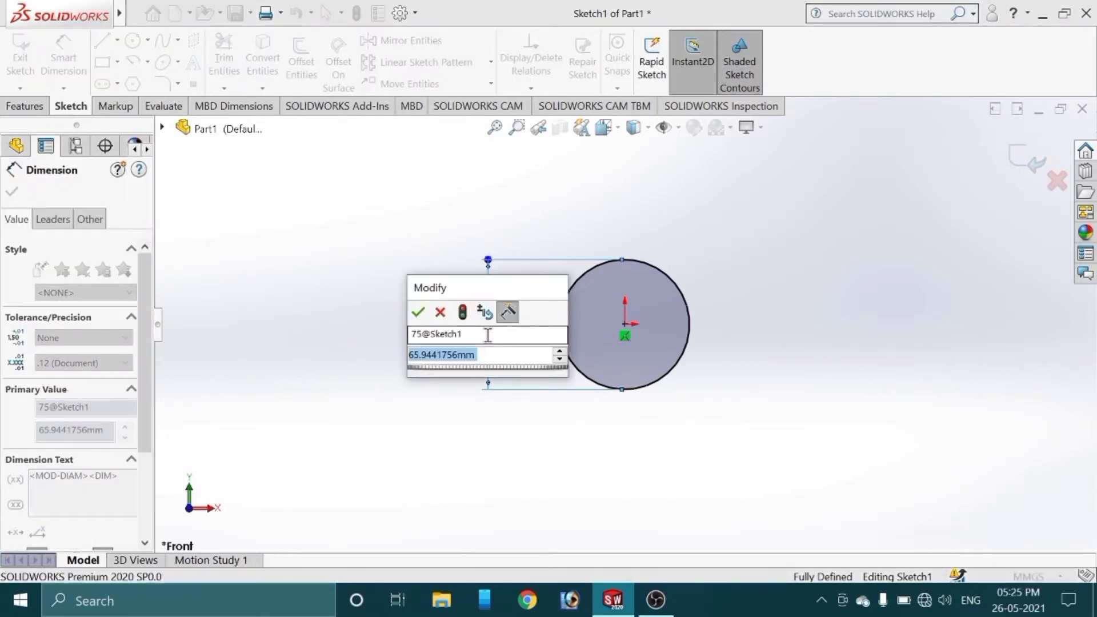
{"action": "type", "text": "75"}
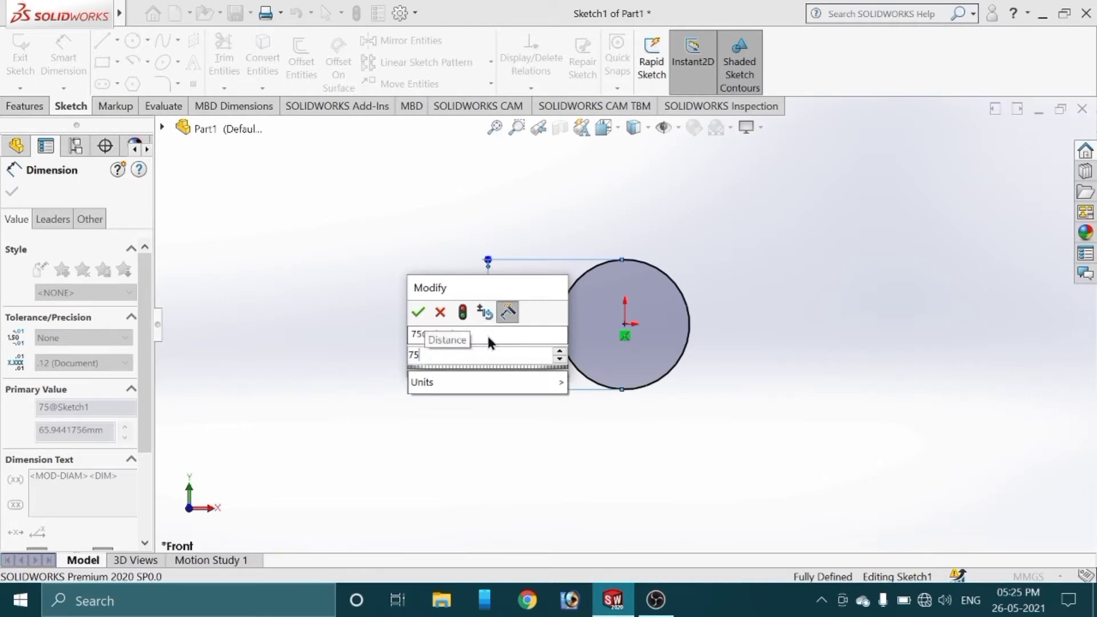
{"action": "left_click", "coordinate": [417, 312]}
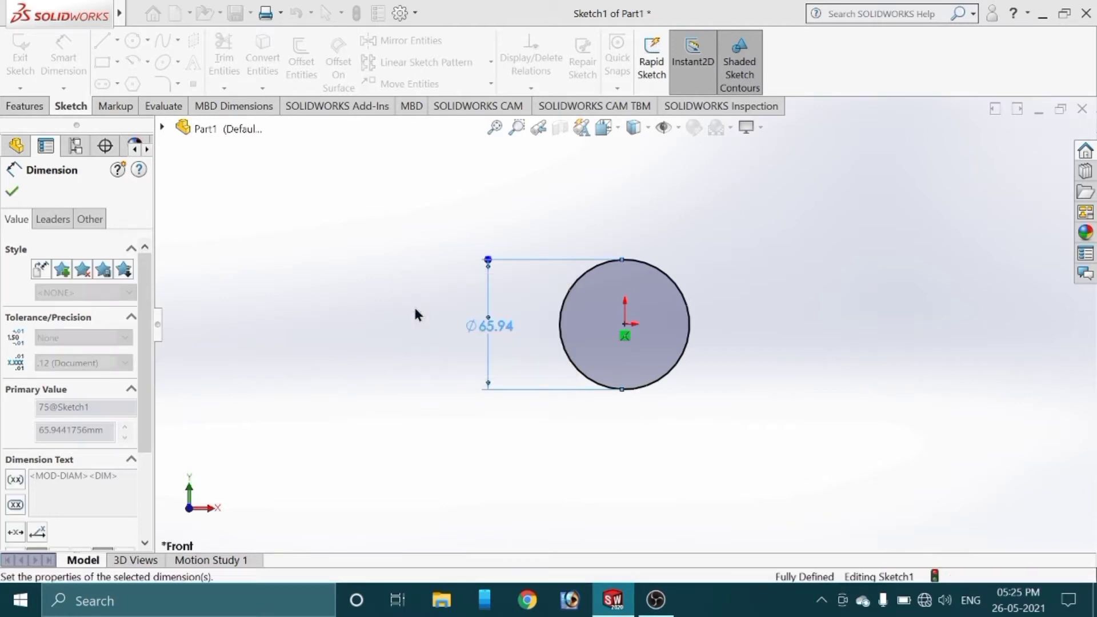
{"action": "left_click", "coordinate": [11, 192]}
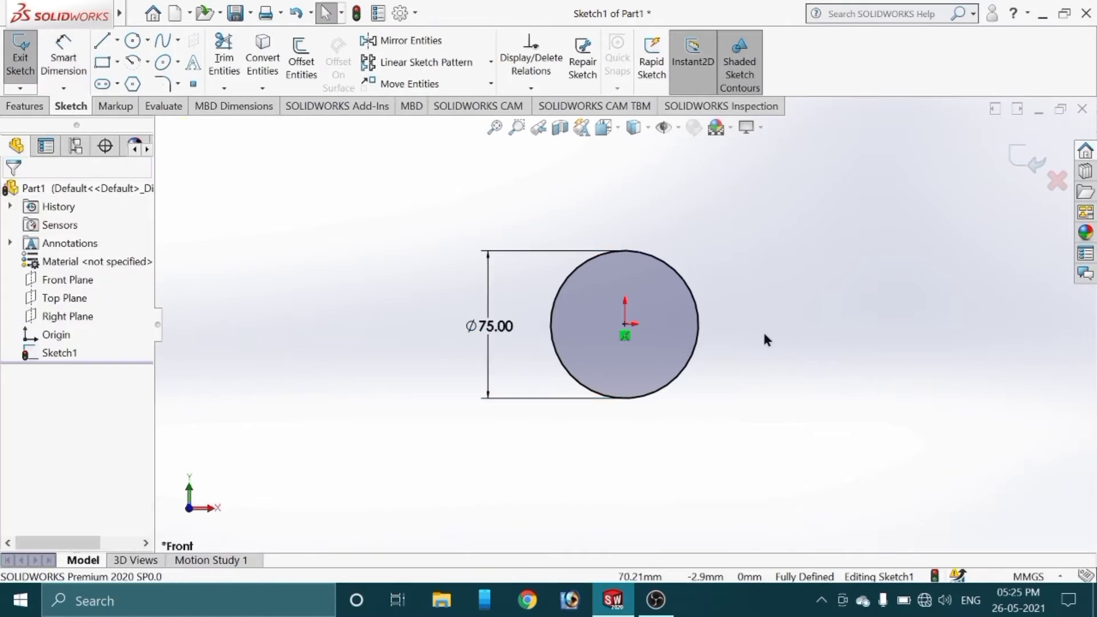
Step: Start a boss extrusion of the circle and review its start and end conditions, keeping Sketch Plane and Blind
{"action": "left_click", "coordinate": [23, 106]}
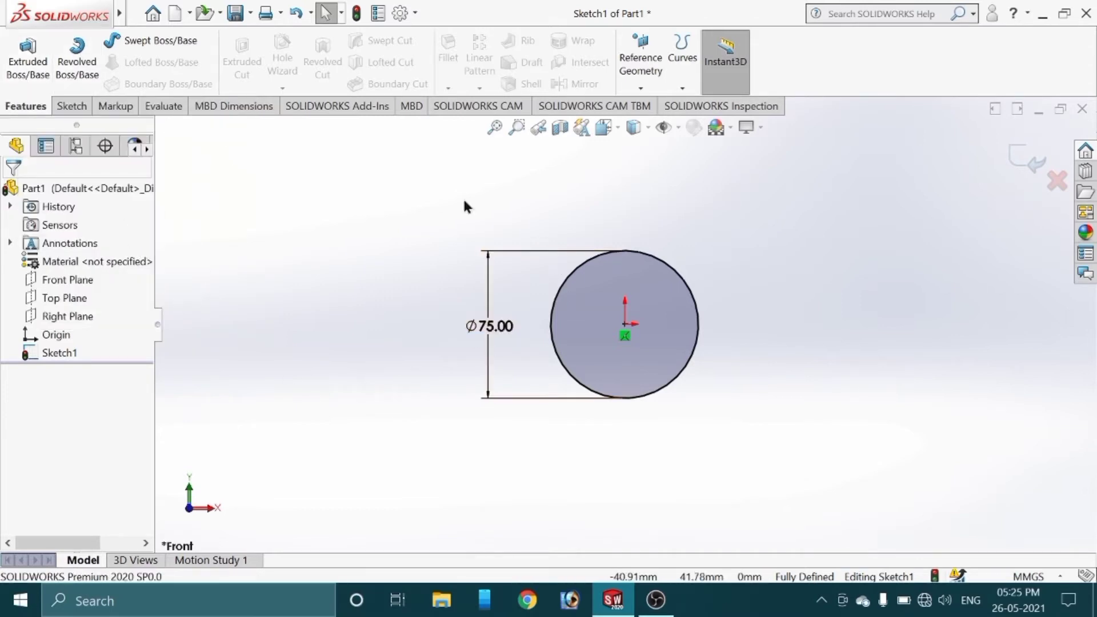
{"action": "left_click", "coordinate": [27, 60]}
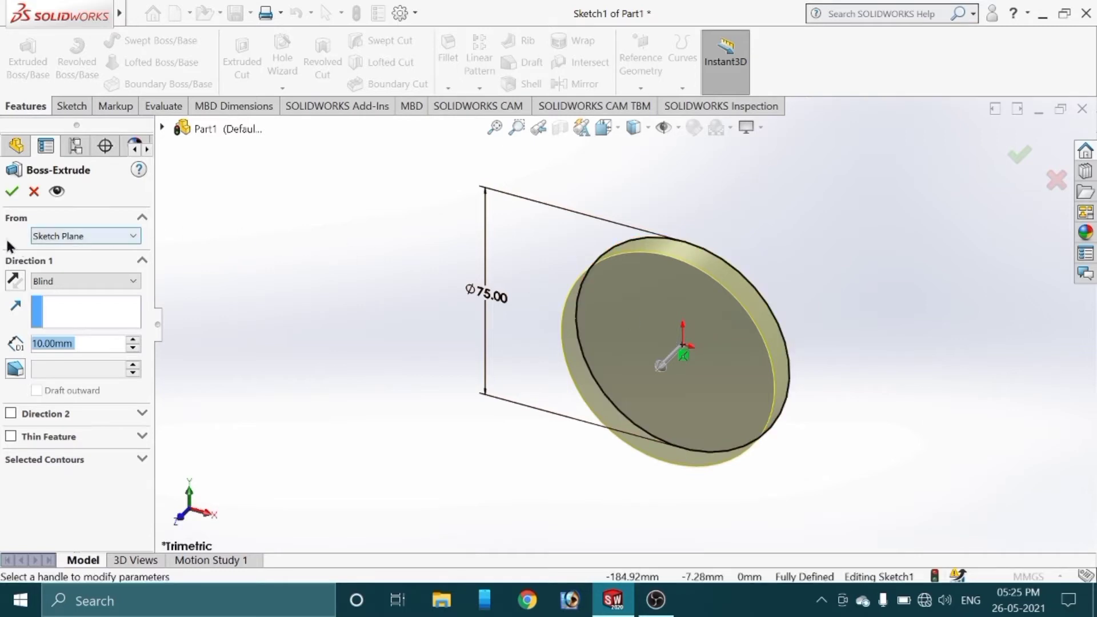
{"action": "left_click", "coordinate": [123, 234]}
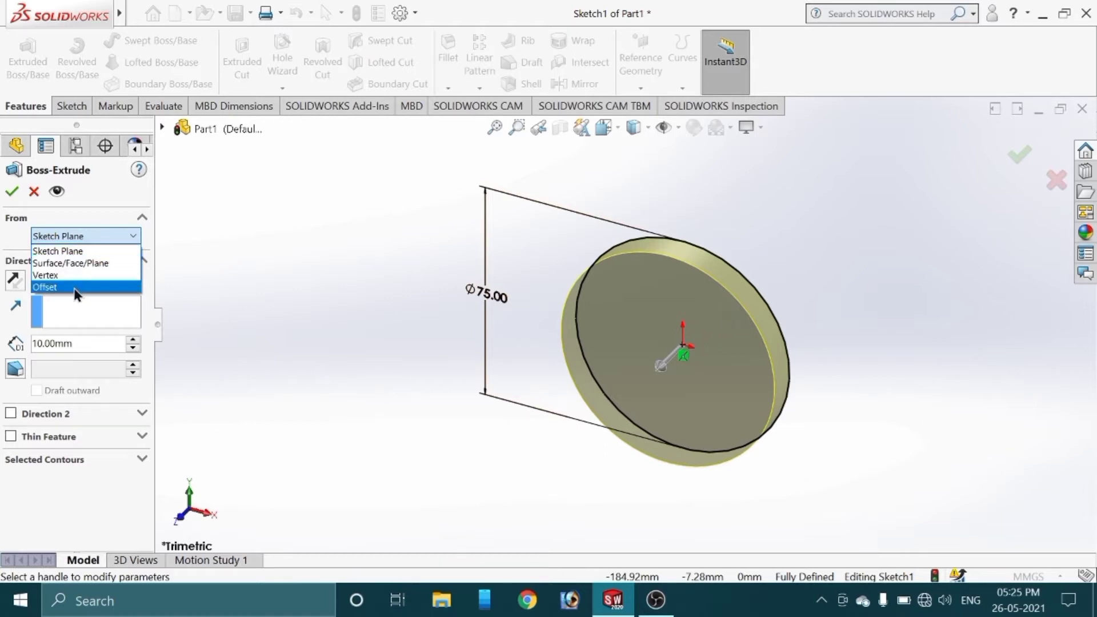
{"action": "left_click", "coordinate": [77, 237]}
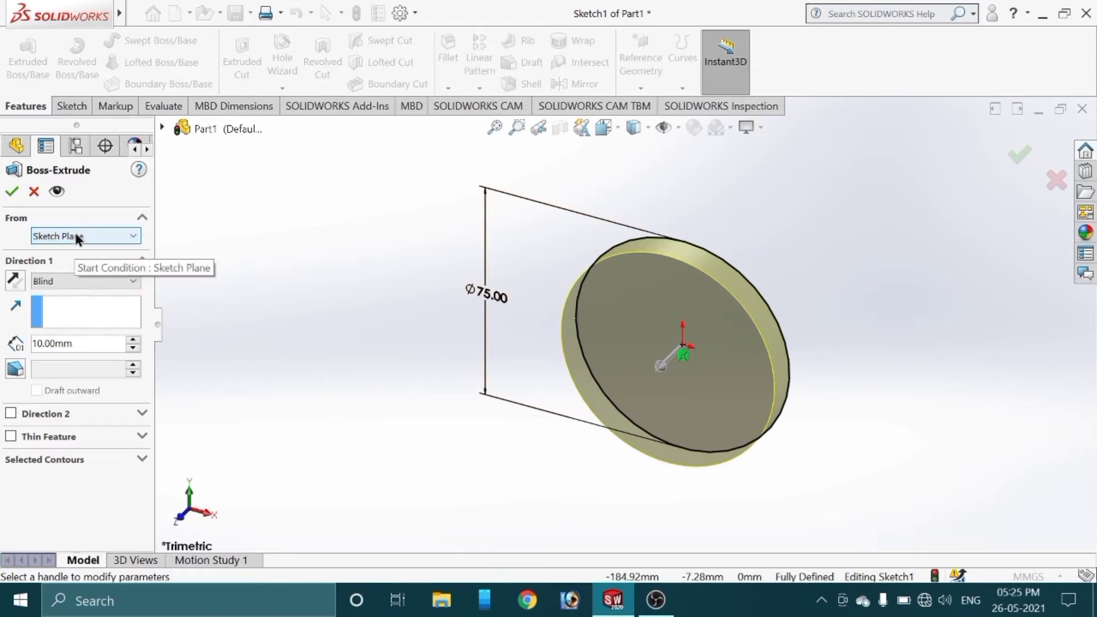
{"action": "left_click", "coordinate": [58, 281]}
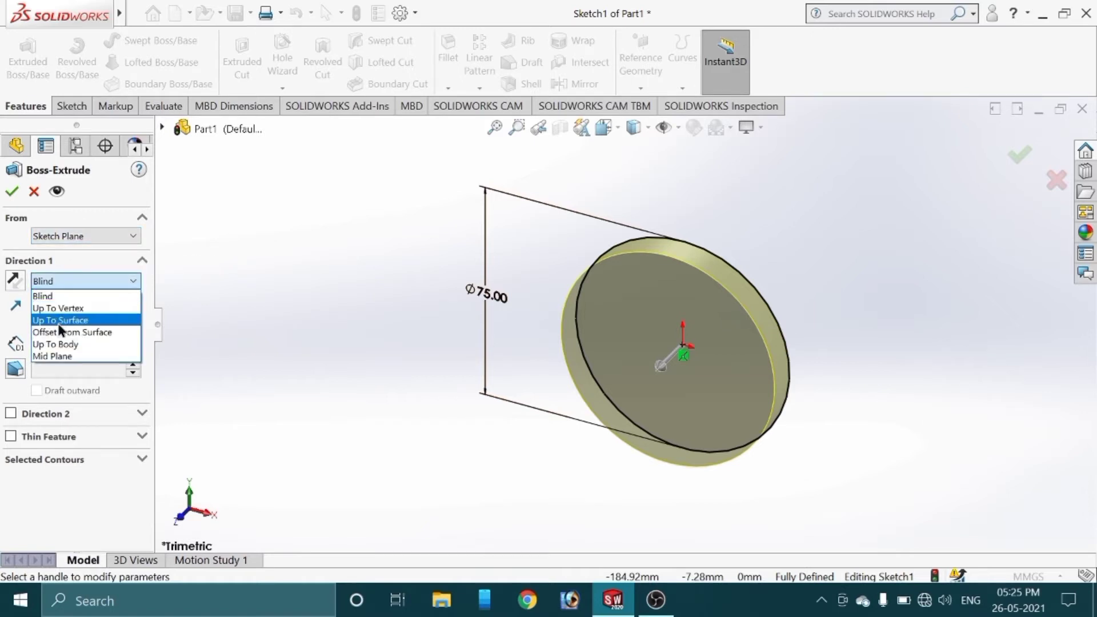
{"action": "left_click", "coordinate": [66, 279]}
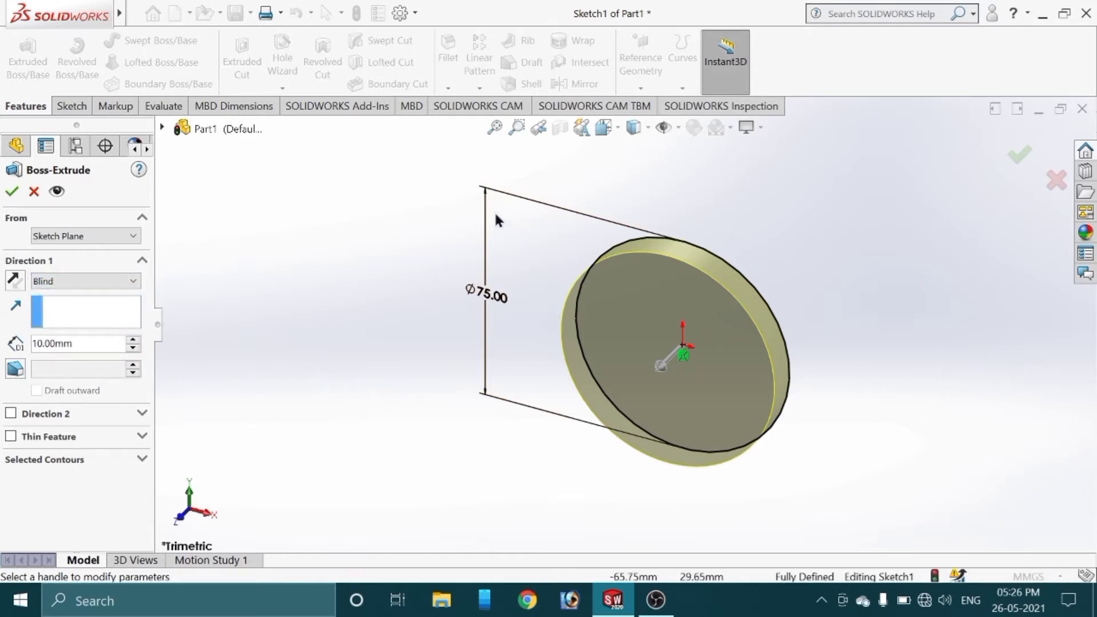
{"action": "left_click", "coordinate": [83, 298]}
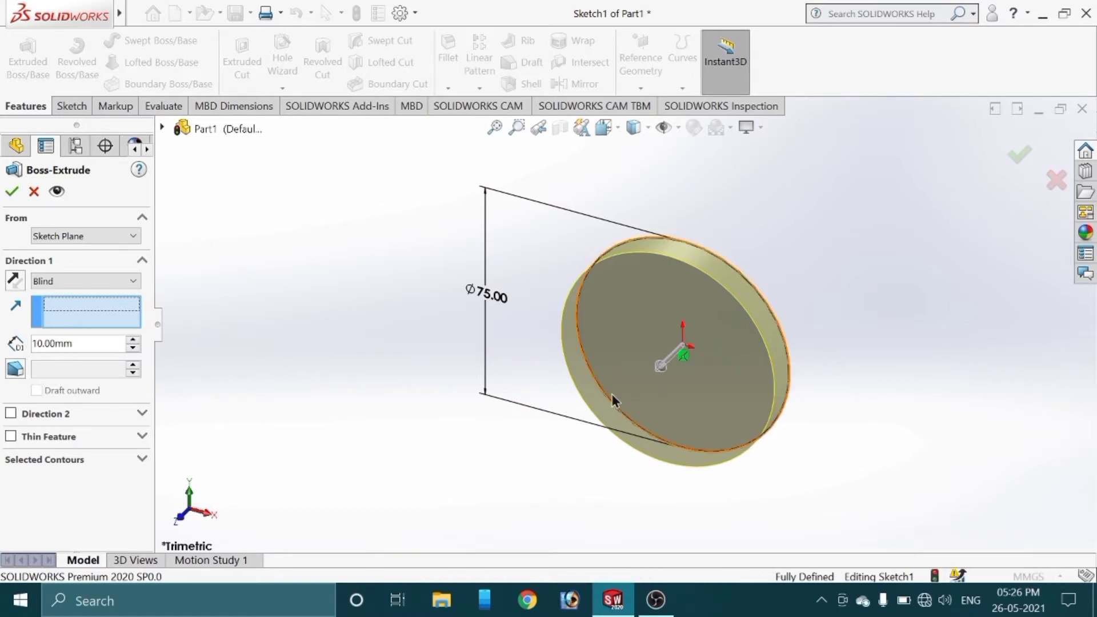
Step: Set the extrusion depth of the circle to 500 mm
{"action": "middle_click_drag", "start_coordinate": [812, 440], "coordinate": [756, 385]}
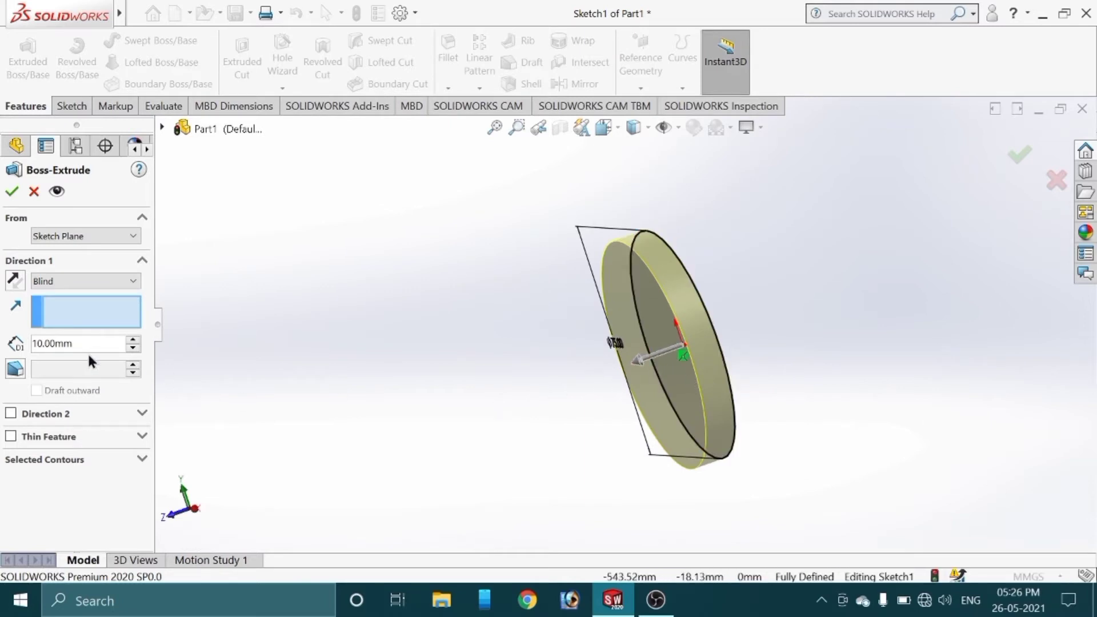
{"action": "left_click", "coordinate": [133, 340]}
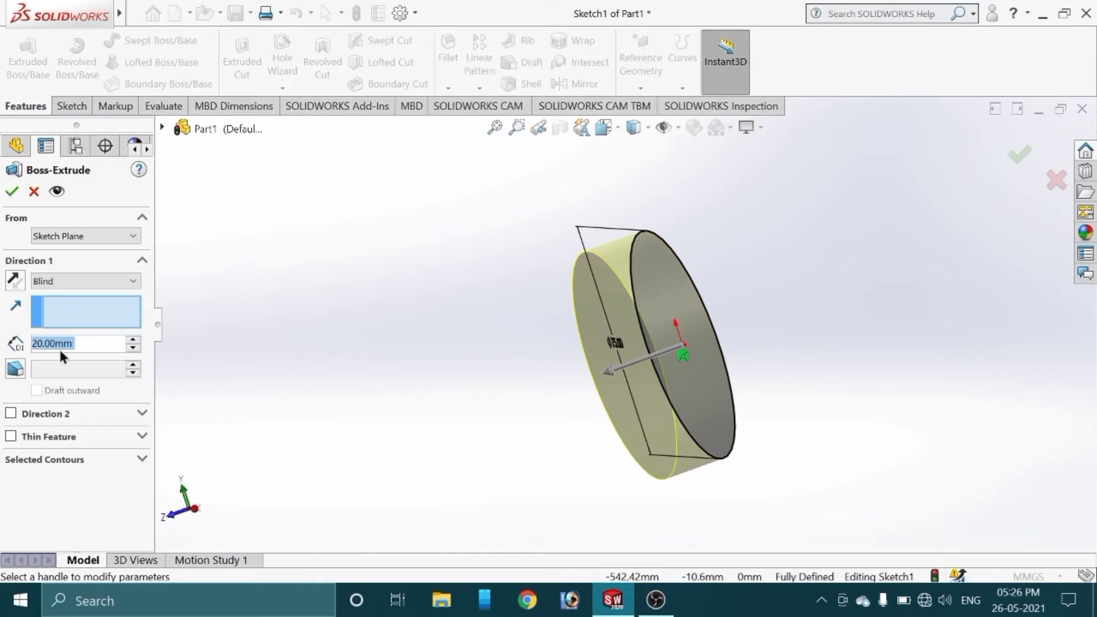
{"action": "left_click", "coordinate": [80, 341]}
{"action": "key", "text": "BackSpace"}
{"action": "key", "text": "BackSpace"}
{"action": "key", "text": "BackSpace"}
{"action": "key", "text": "BackSpace"}
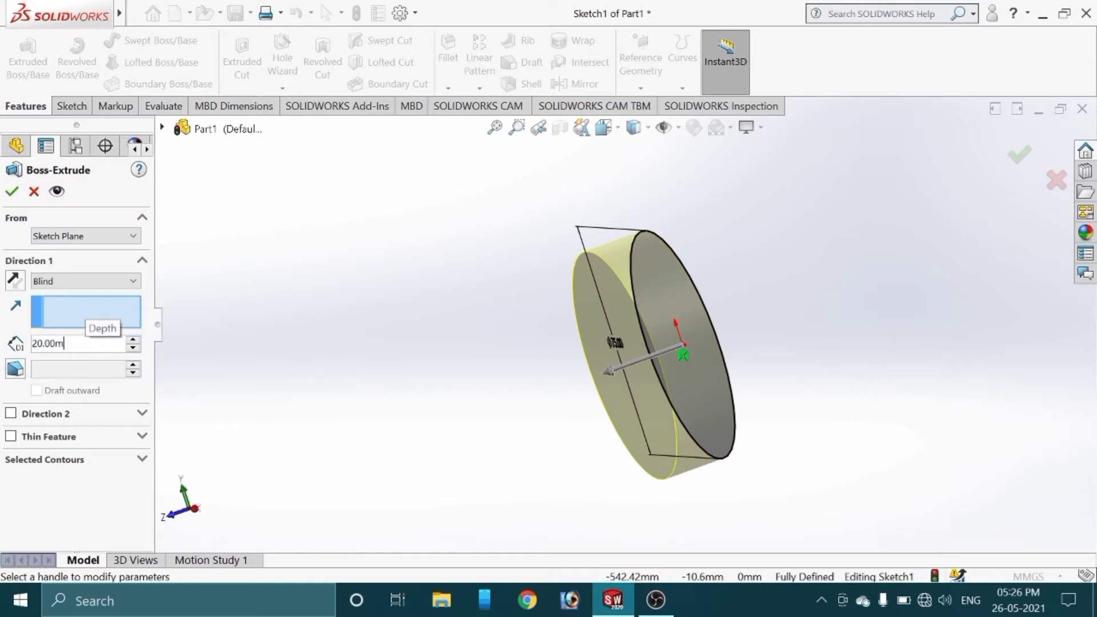
{"action": "key", "text": "BackSpace"}
{"action": "key", "text": "BackSpace"}
{"action": "key", "text": "BackSpace"}
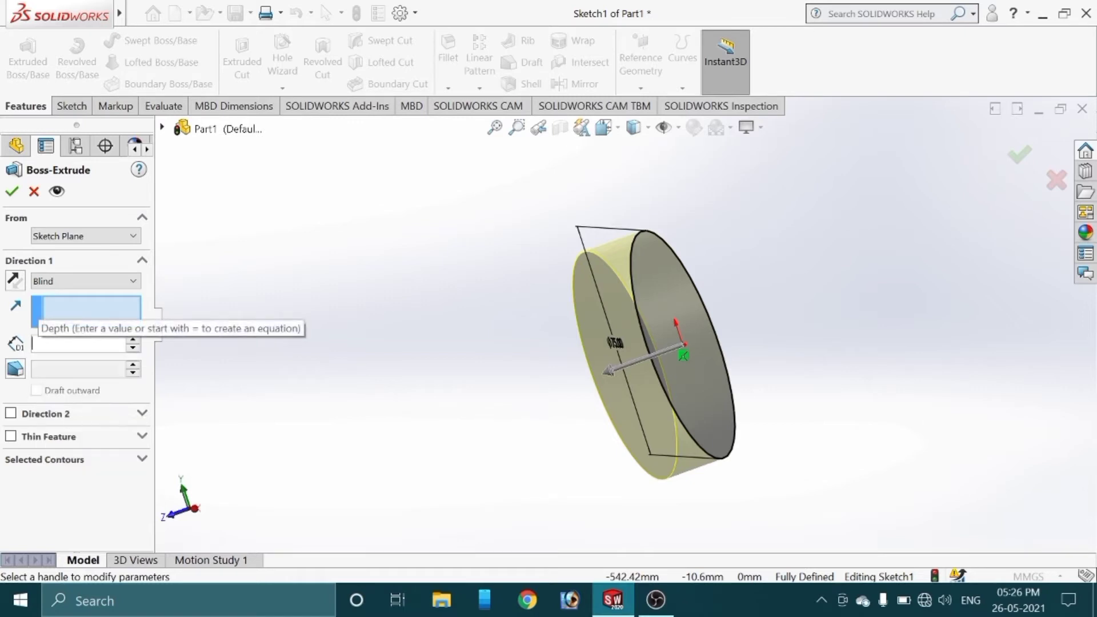
{"action": "type", "text": "1"}
{"action": "key", "text": "BackSpace"}
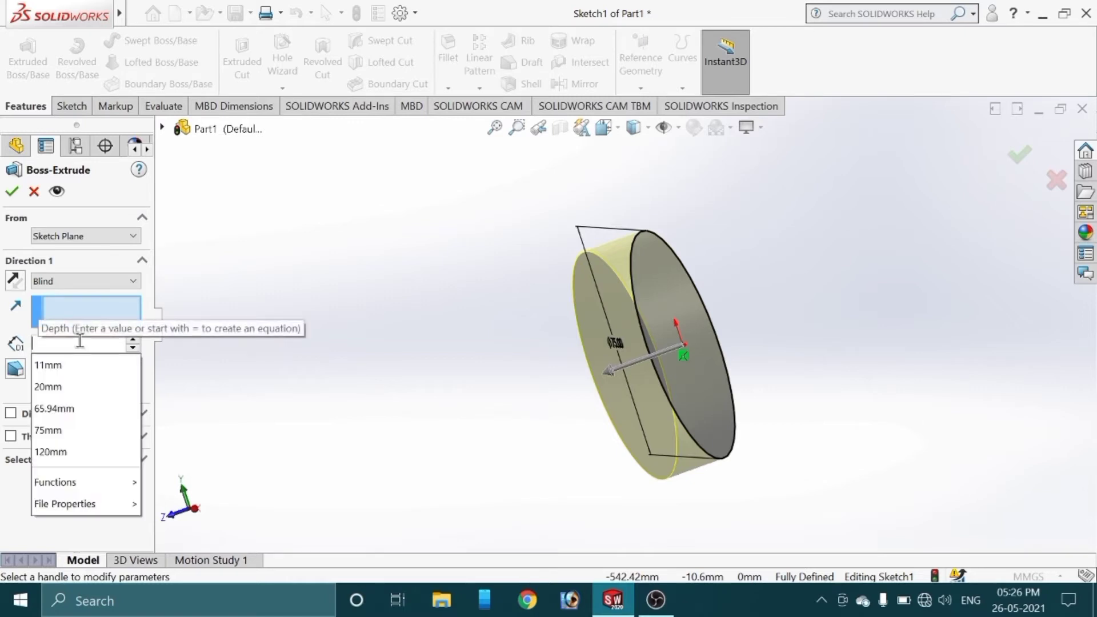
{"action": "type", "text": "500"}
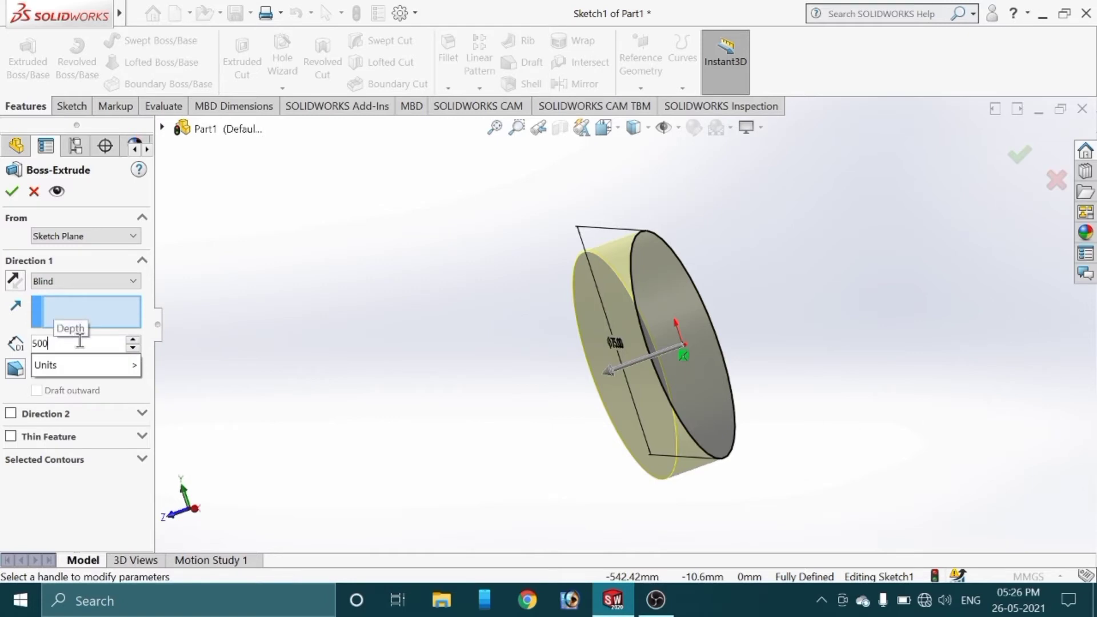
{"action": "key", "text": "Return"}
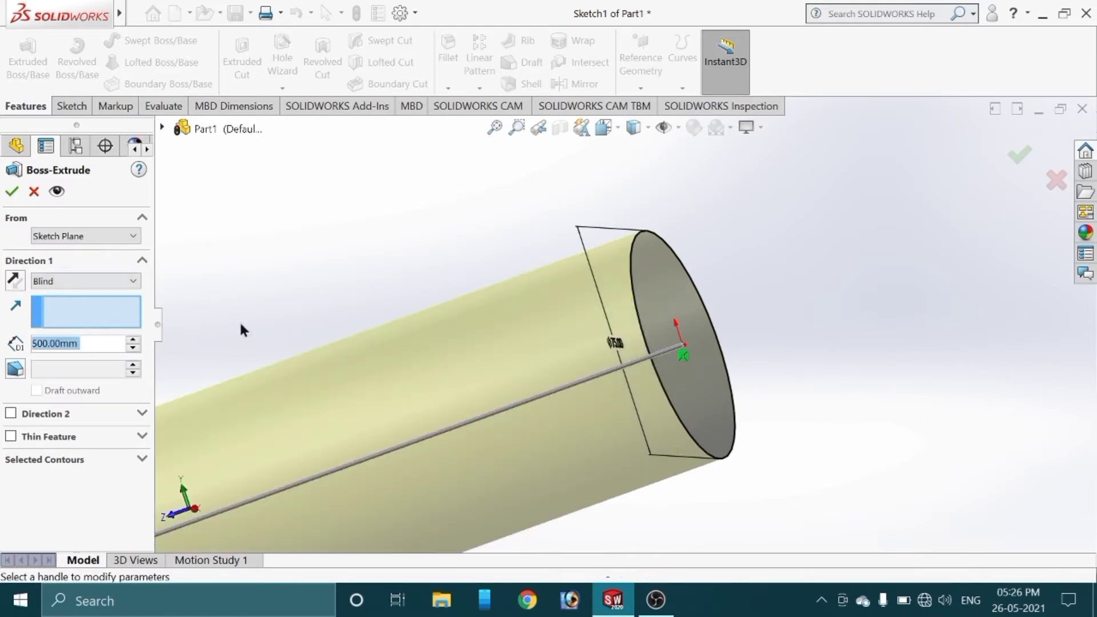
Step: Apply an inward draft to the extrusion with a draft angle of 3 degrees
{"action": "scroll", "coordinate": [342, 315], "scroll_direction": "up", "scroll_amount": 4}
{"action": "middle_click_drag", "start_coordinate": [344, 323], "coordinate": [443, 330]}
{"action": "scroll", "coordinate": [443, 335], "scroll_direction": "up", "scroll_amount": 4}
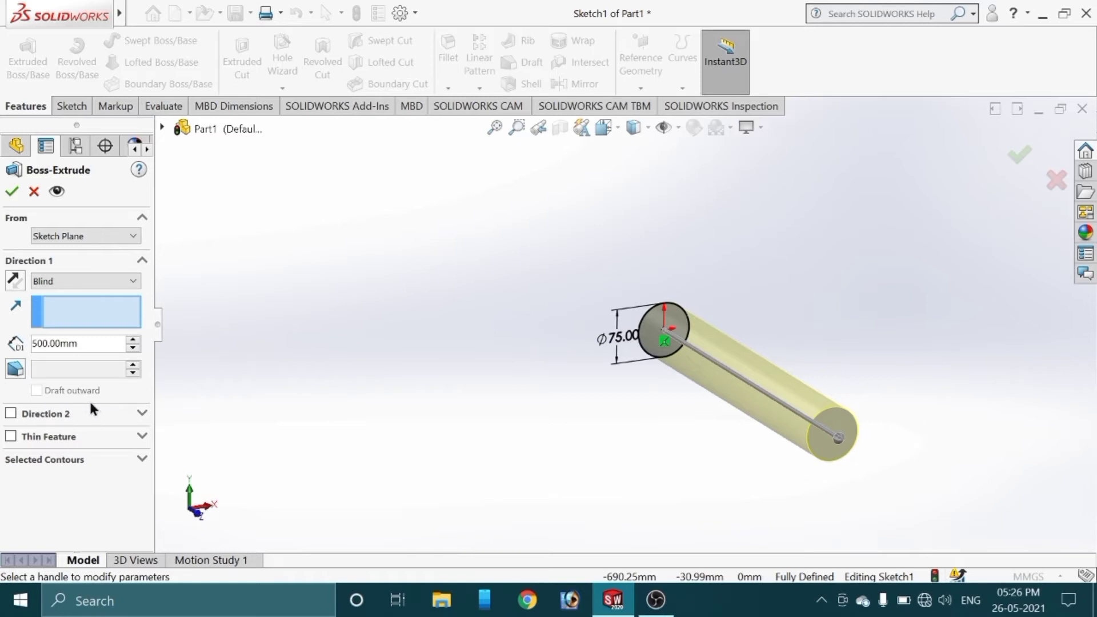
{"action": "left_click", "coordinate": [17, 371]}
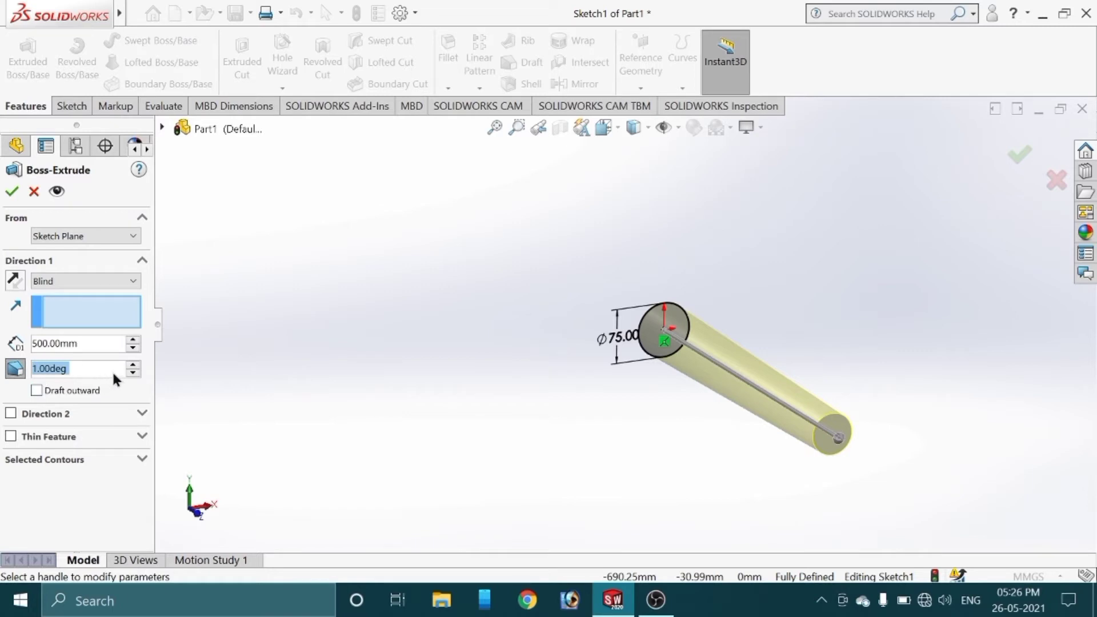
{"action": "left_click", "coordinate": [132, 366]}
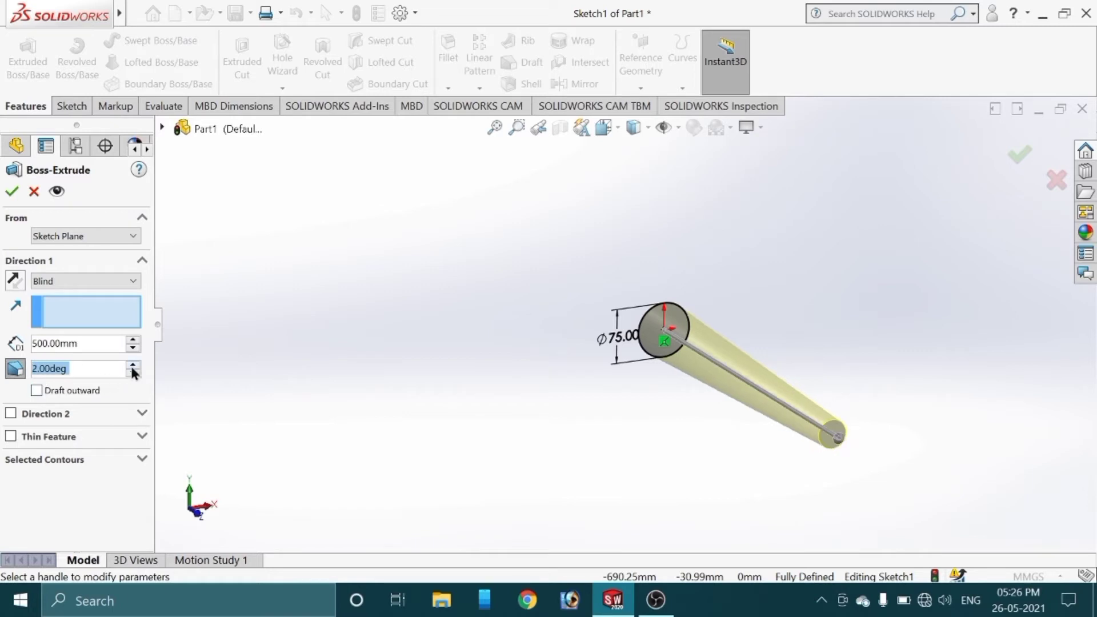
{"action": "left_click", "coordinate": [132, 366]}
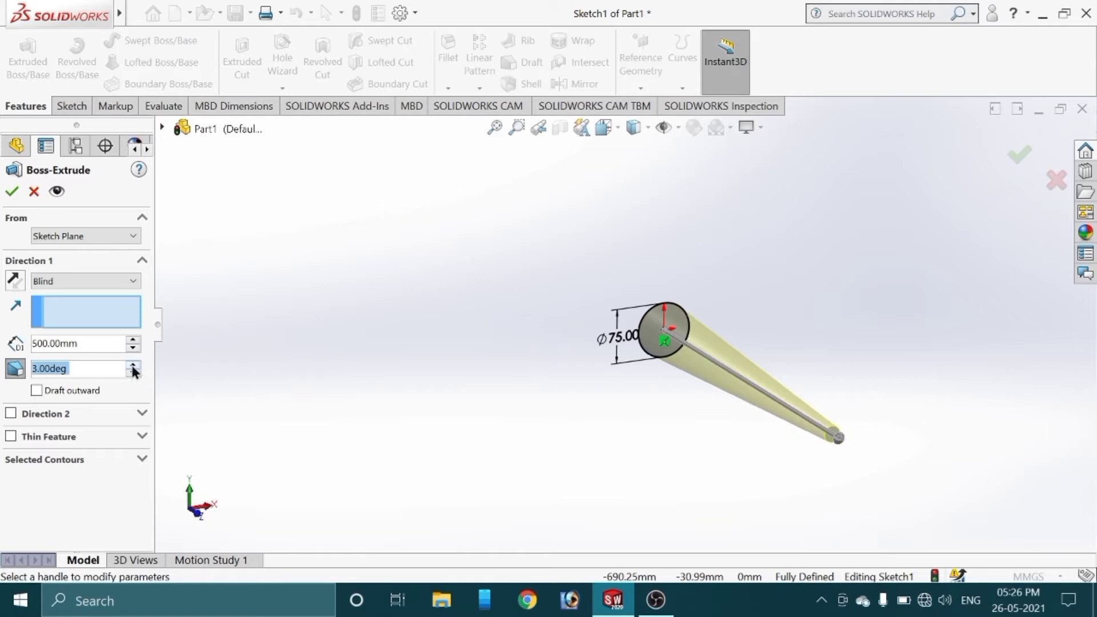
Step: Preview the draft outward on the extrusion, restore it to inward, and switch the draft off
{"action": "left_click", "coordinate": [40, 392]}
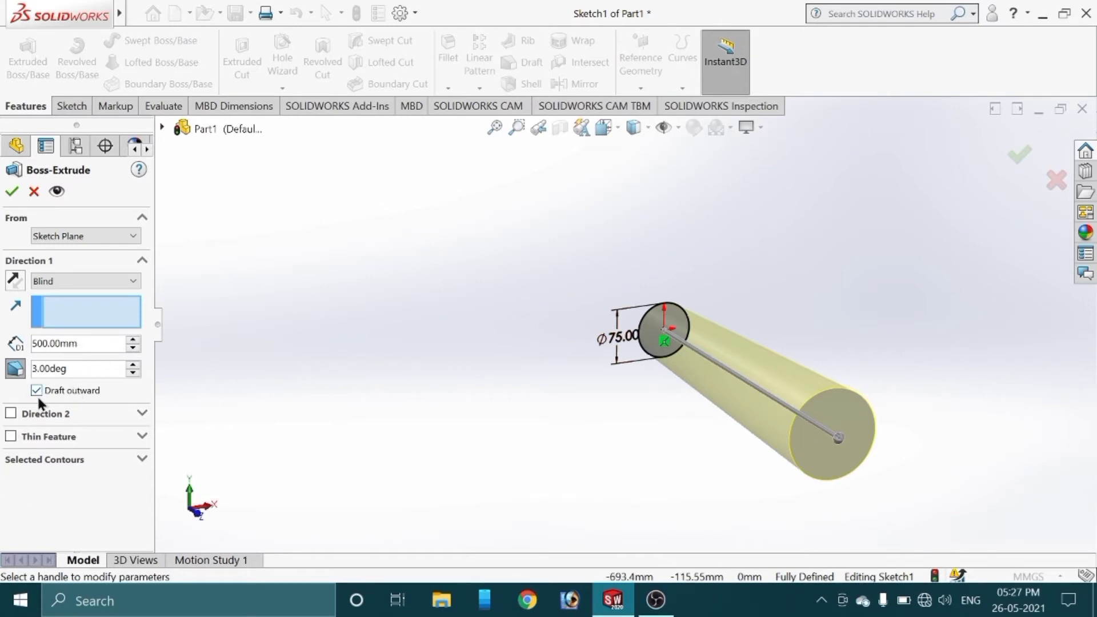
{"action": "left_click", "coordinate": [37, 390]}
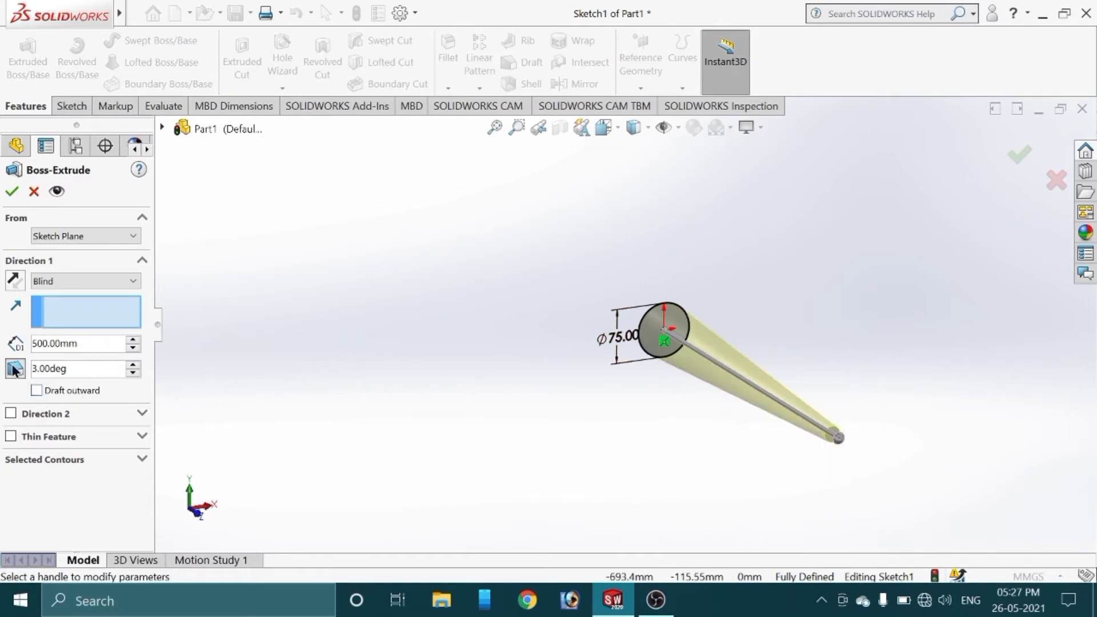
{"action": "left_click", "coordinate": [15, 369]}
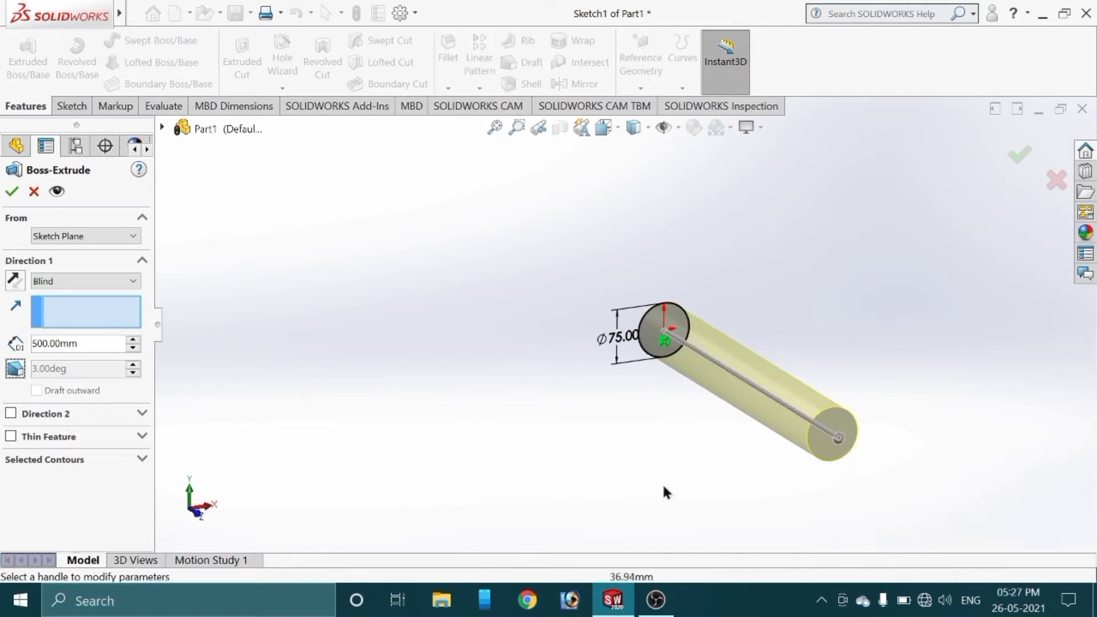
Step: Try extruding the circle in a second Blind direction, varying its depth up to 40 mm and down to 20 mm
{"action": "left_click", "coordinate": [10, 413]}
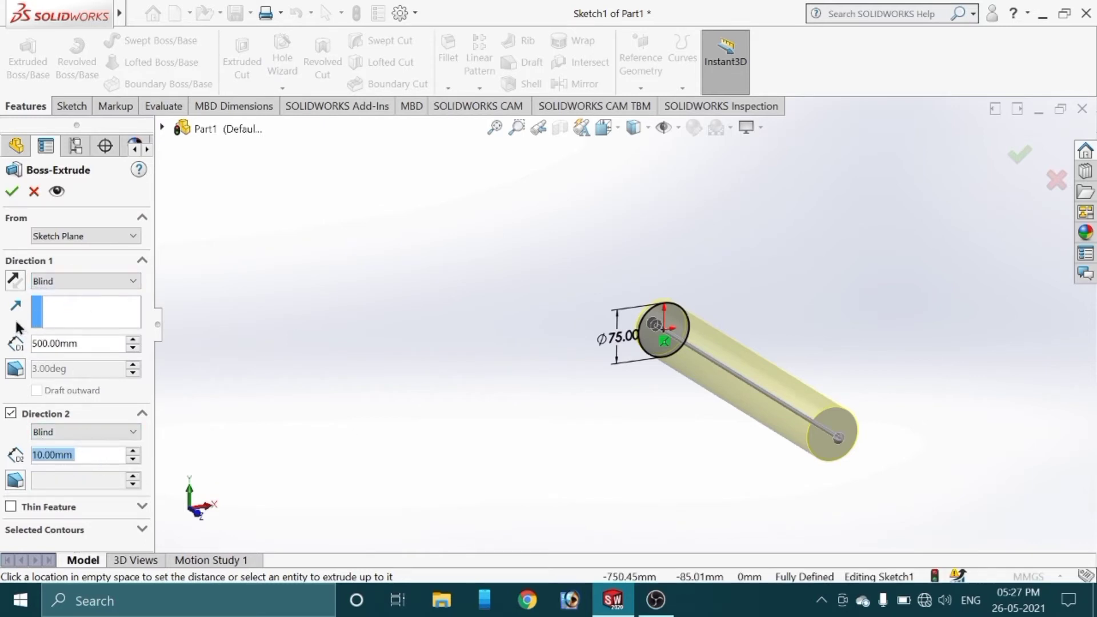
{"action": "left_click", "coordinate": [131, 451]}
{"action": "left_click", "coordinate": [131, 452]}
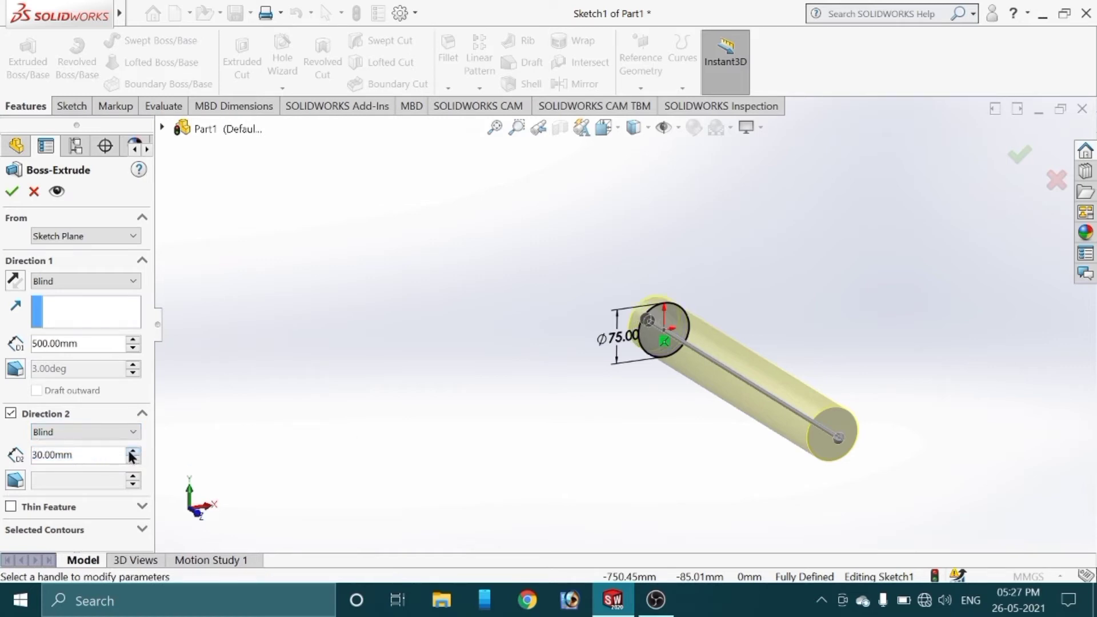
{"action": "left_click", "coordinate": [132, 451]}
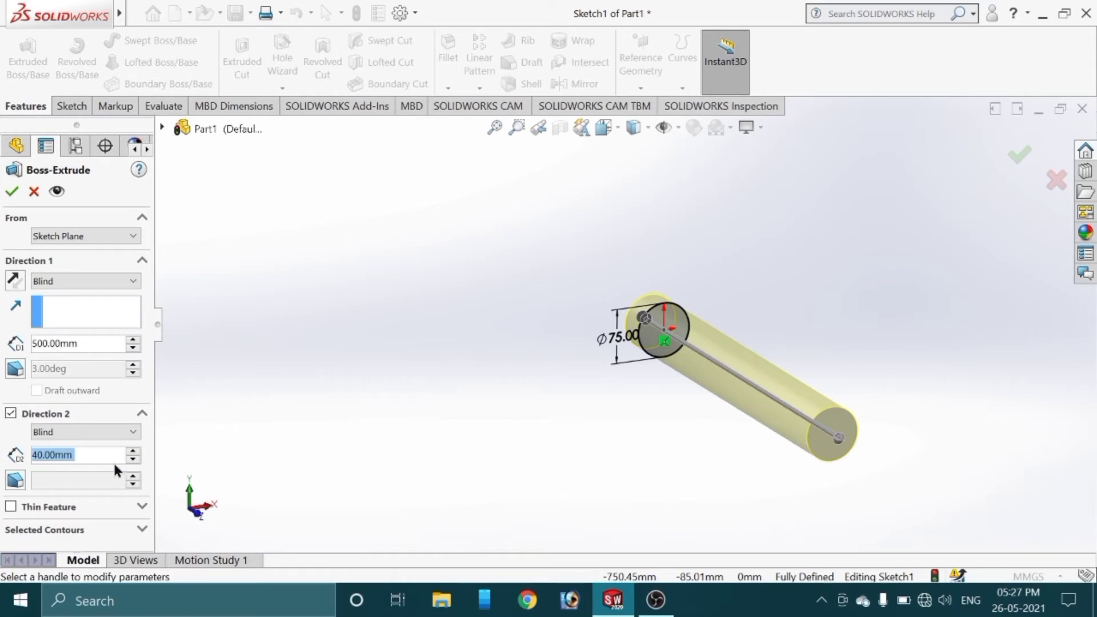
{"action": "left_click", "coordinate": [133, 459]}
{"action": "left_click", "coordinate": [132, 459]}
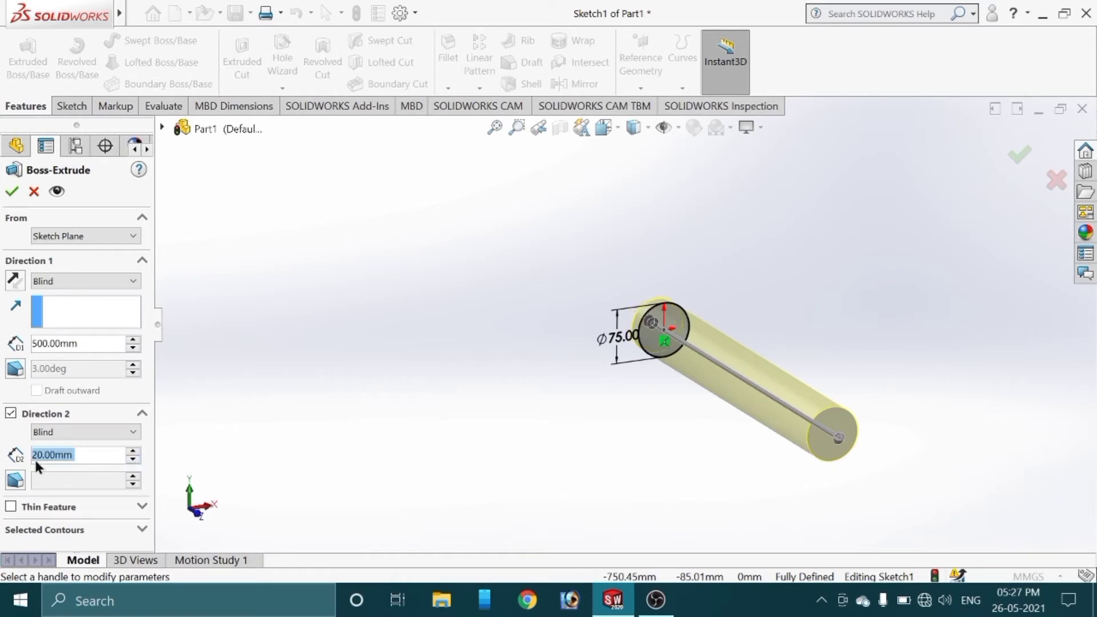
{"action": "left_click", "coordinate": [10, 414]}
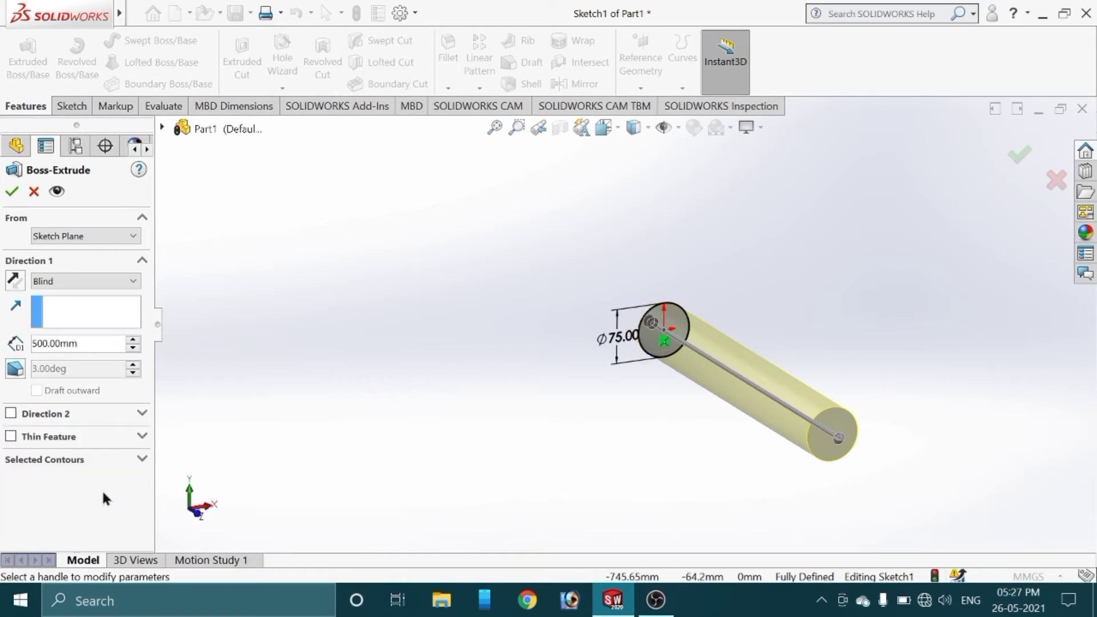
Step: Make the extrusion a One-Direction thin feature and examine its hollow end up close
{"action": "left_click", "coordinate": [11, 436]}
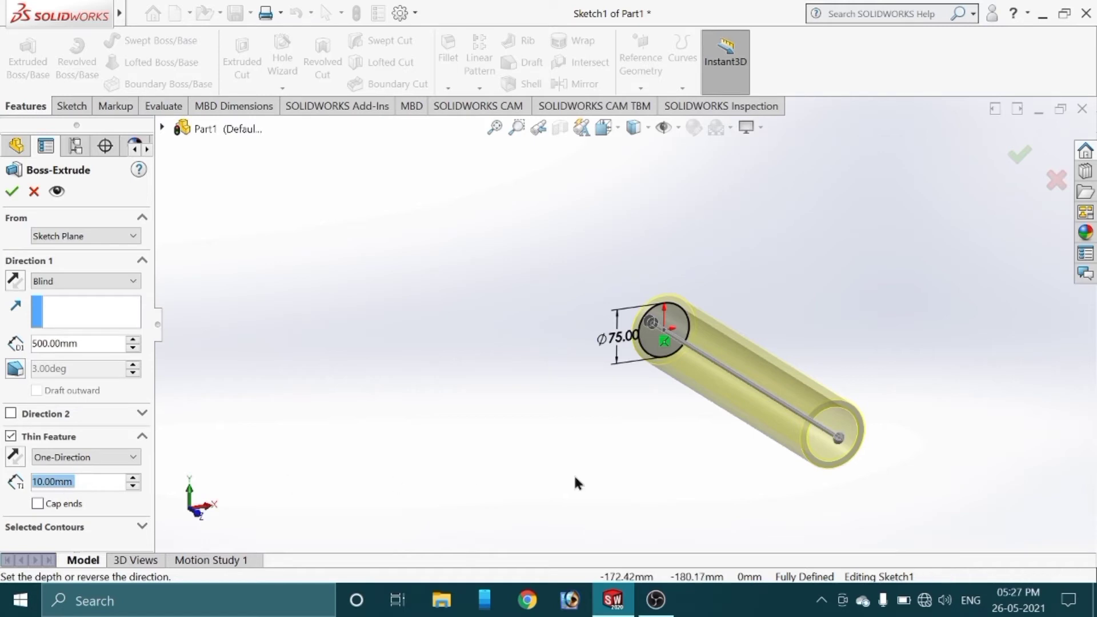
{"action": "middle_click_drag", "start_coordinate": [817, 406], "coordinate": [773, 375]}
{"action": "scroll", "coordinate": [660, 337], "scroll_direction": "down", "scroll_amount": 10}
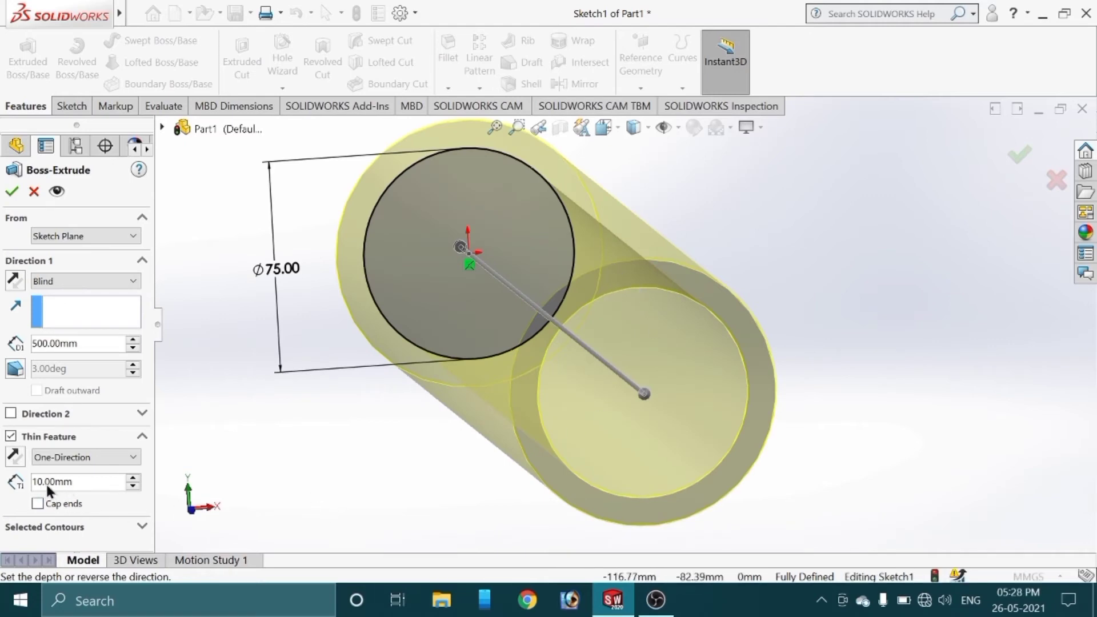
Step: Try larger wall thicknesses for the thin feature up to 50 mm and return to 10 mm
{"action": "left_click", "coordinate": [133, 478]}
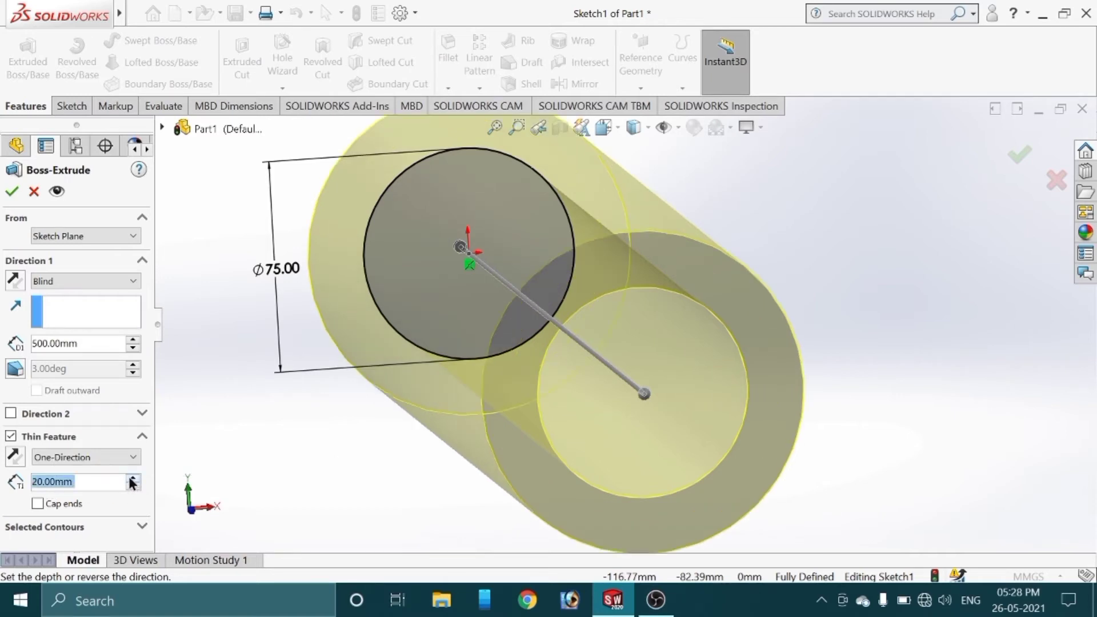
{"action": "left_click", "coordinate": [132, 478]}
{"action": "left_click", "coordinate": [133, 478]}
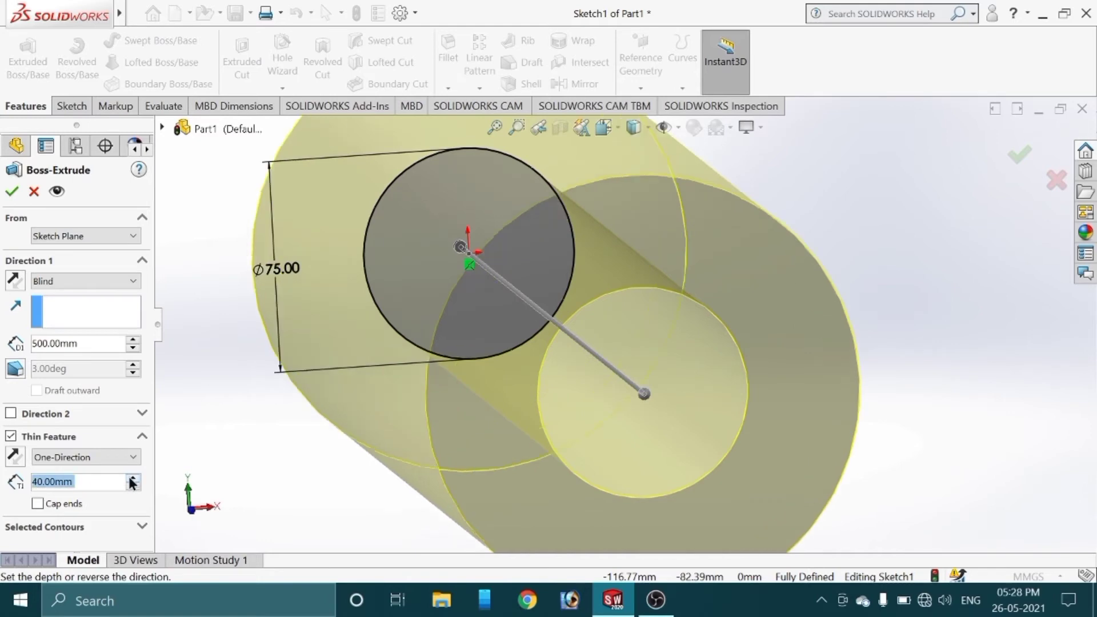
{"action": "left_click", "coordinate": [132, 478]}
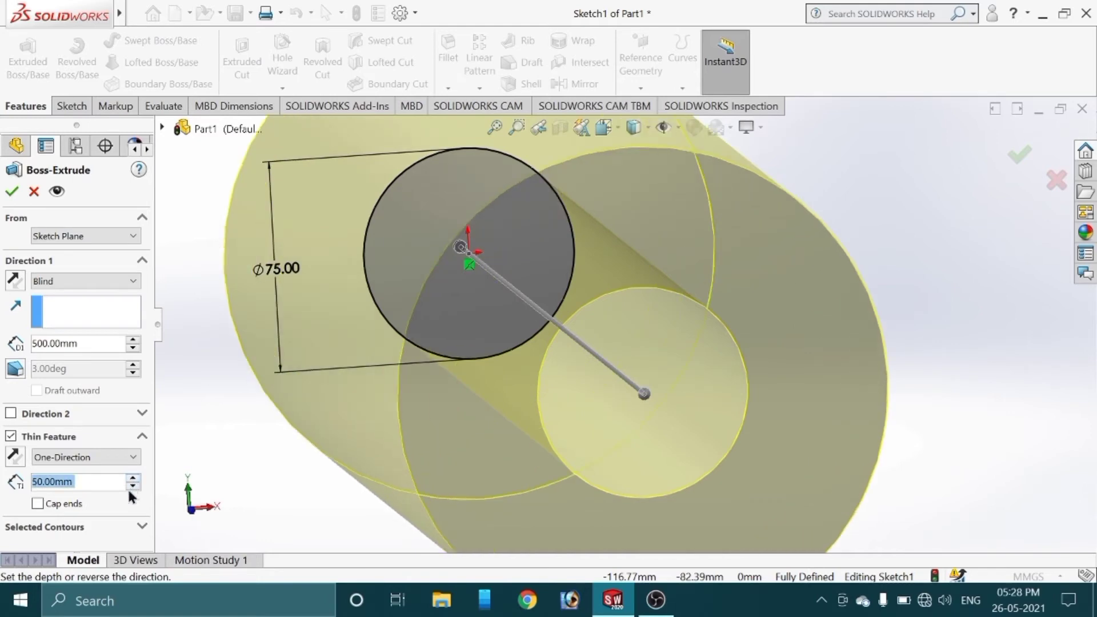
{"action": "left_click", "coordinate": [131, 485]}
{"action": "left_click", "coordinate": [131, 484]}
{"action": "left_click", "coordinate": [131, 485]}
{"action": "left_click", "coordinate": [131, 484]}
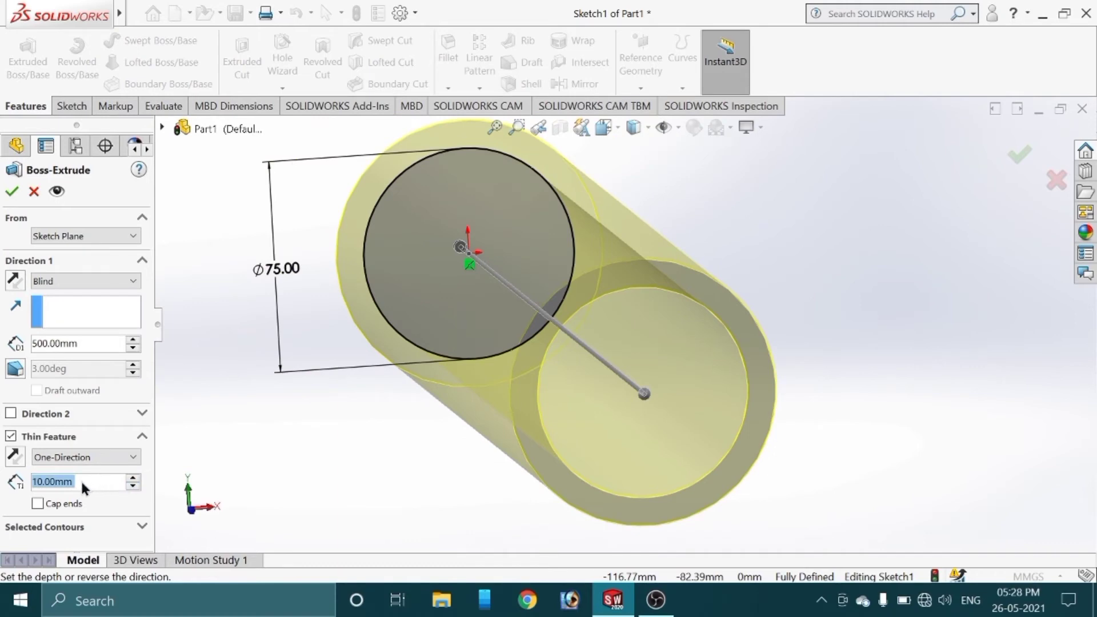
Step: Set the wall thickness of the thin feature to 2 mm
{"action": "key", "text": "BackSpace"}
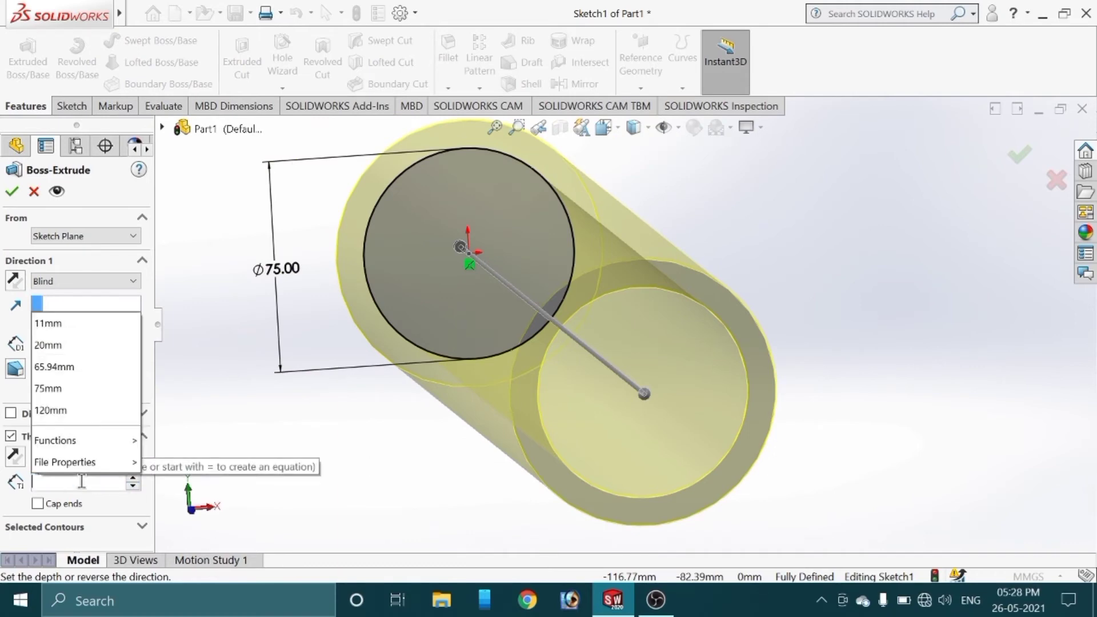
{"action": "type", "text": "2"}
{"action": "key", "text": "Return"}
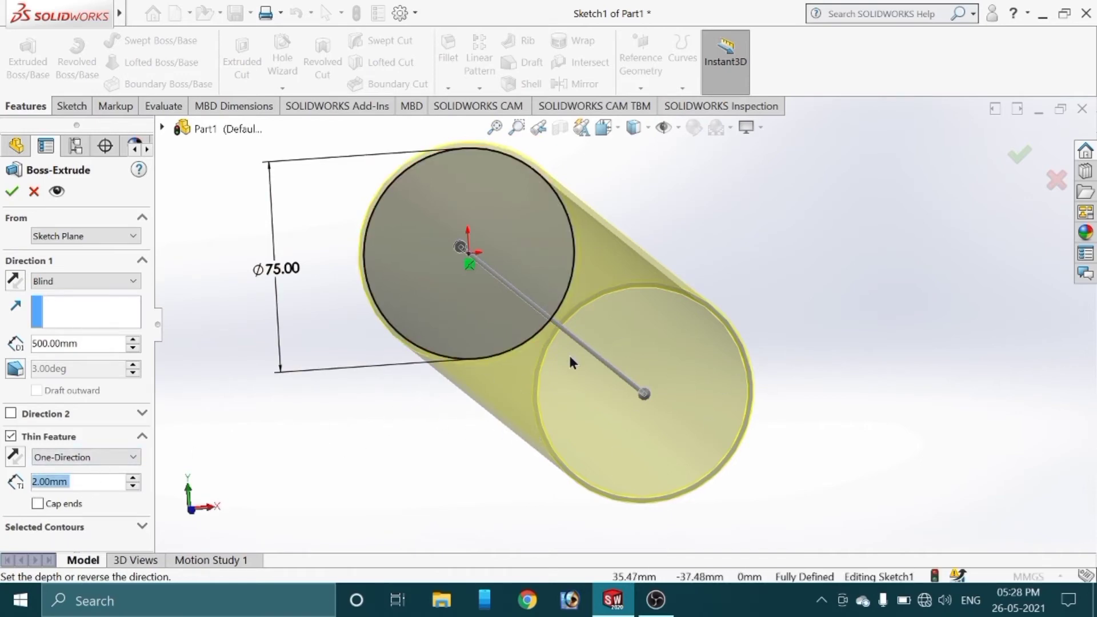
Step: Cap the ends of the thin feature with a cap thickness of 5 mm and complete the extrusion
{"action": "middle_click_drag", "start_coordinate": [568, 353], "coordinate": [533, 451]}
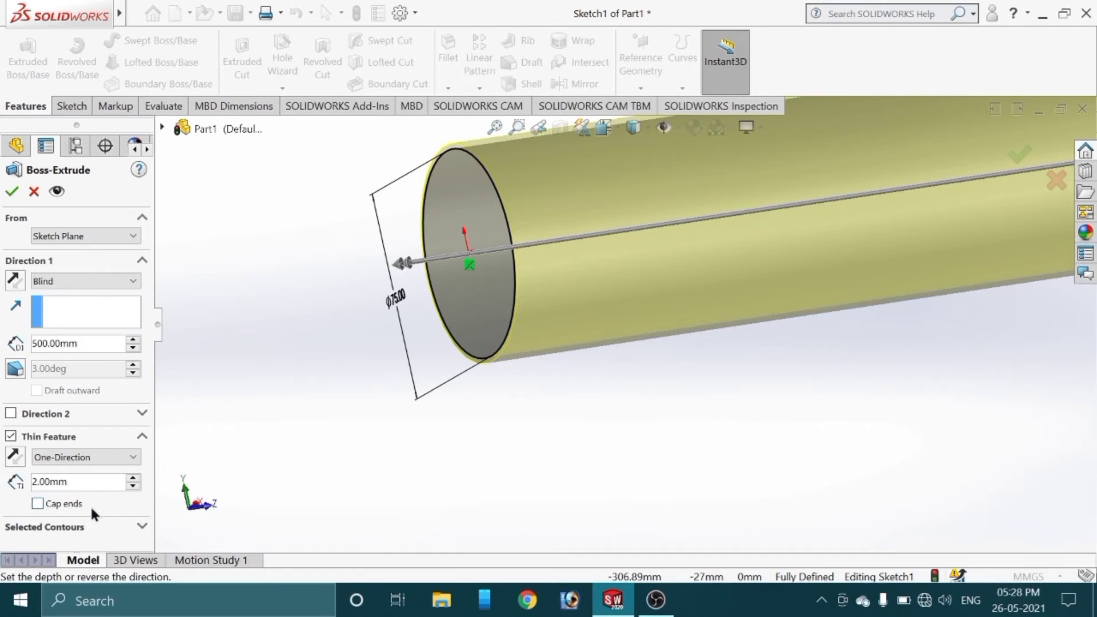
{"action": "left_click", "coordinate": [37, 503]}
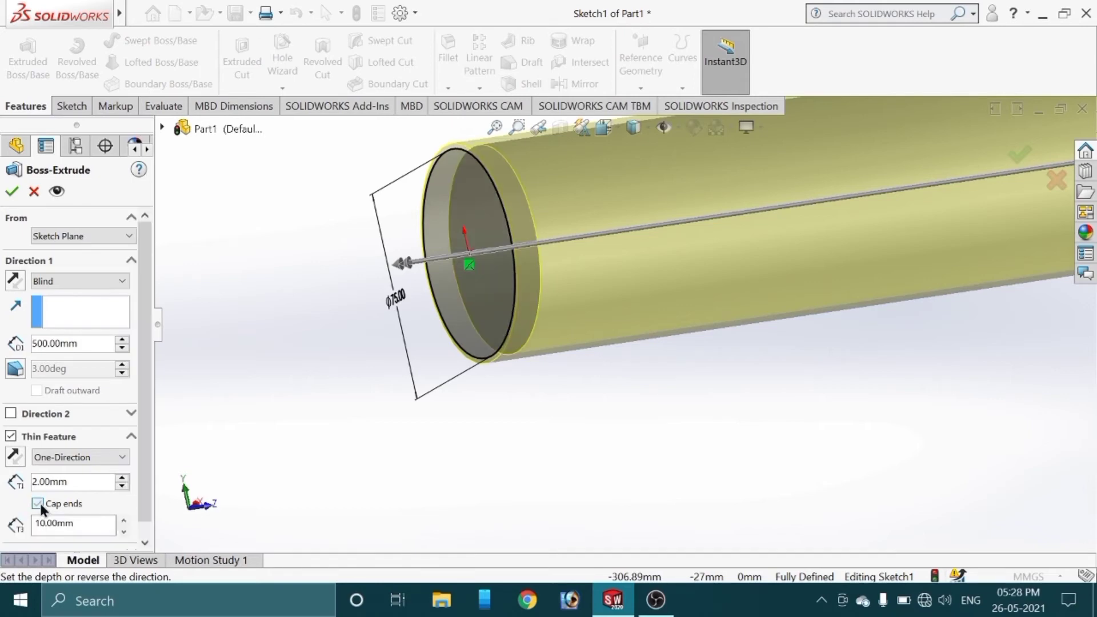
{"action": "middle_click_drag", "start_coordinate": [632, 321], "coordinate": [559, 335]}
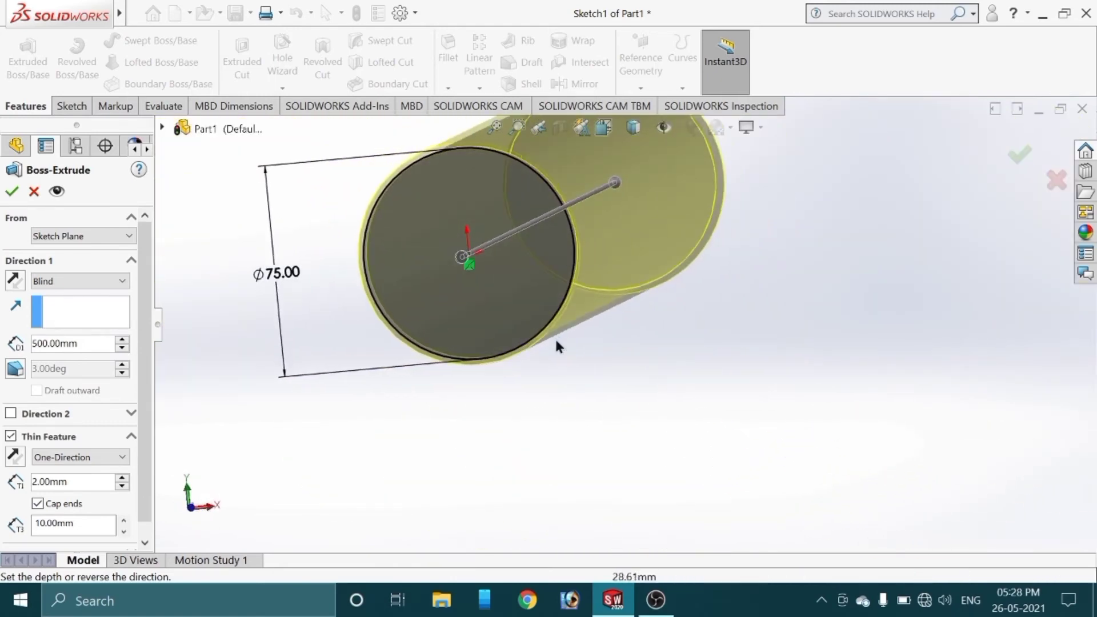
{"action": "left_click", "coordinate": [85, 523]}
{"action": "double_click", "coordinate": [86, 523]}
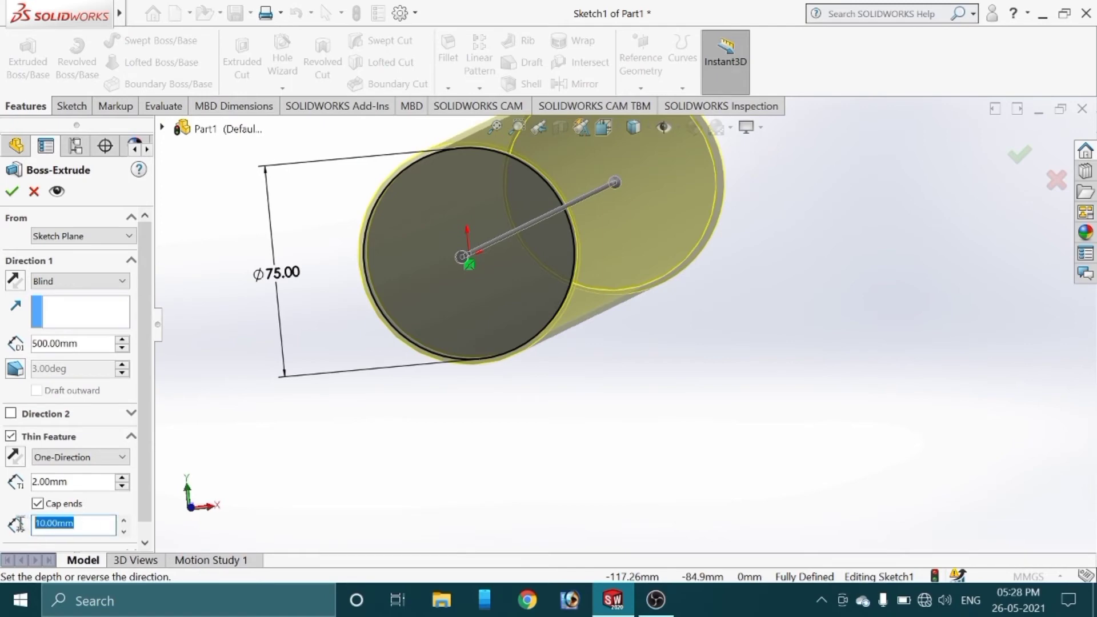
{"action": "type", "text": "5"}
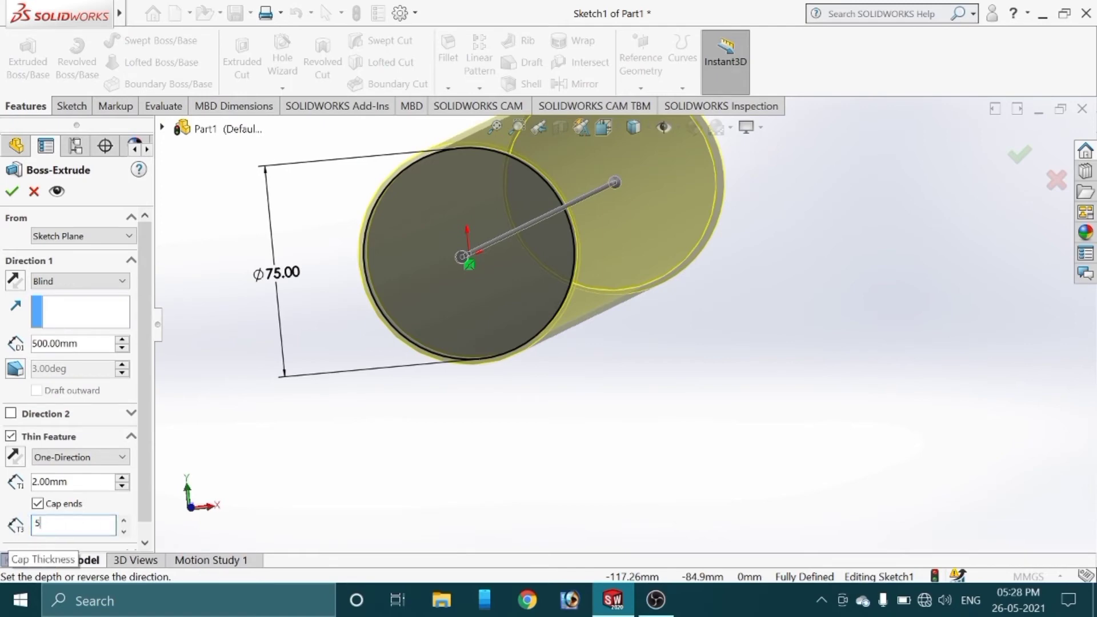
{"action": "key", "text": "Return"}
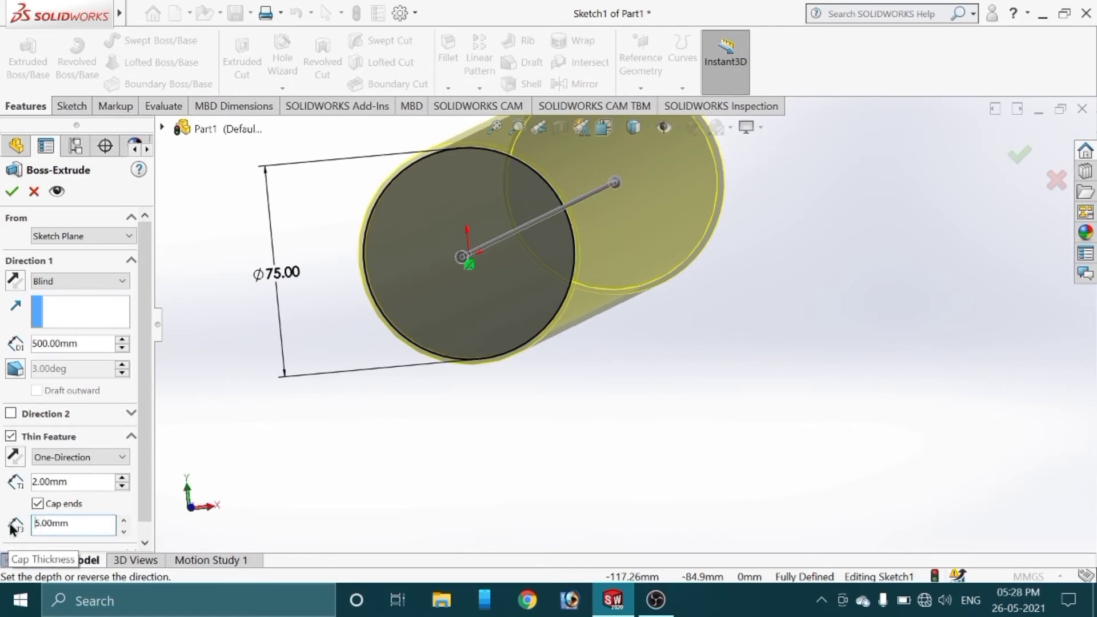
{"action": "left_click", "coordinate": [13, 191]}
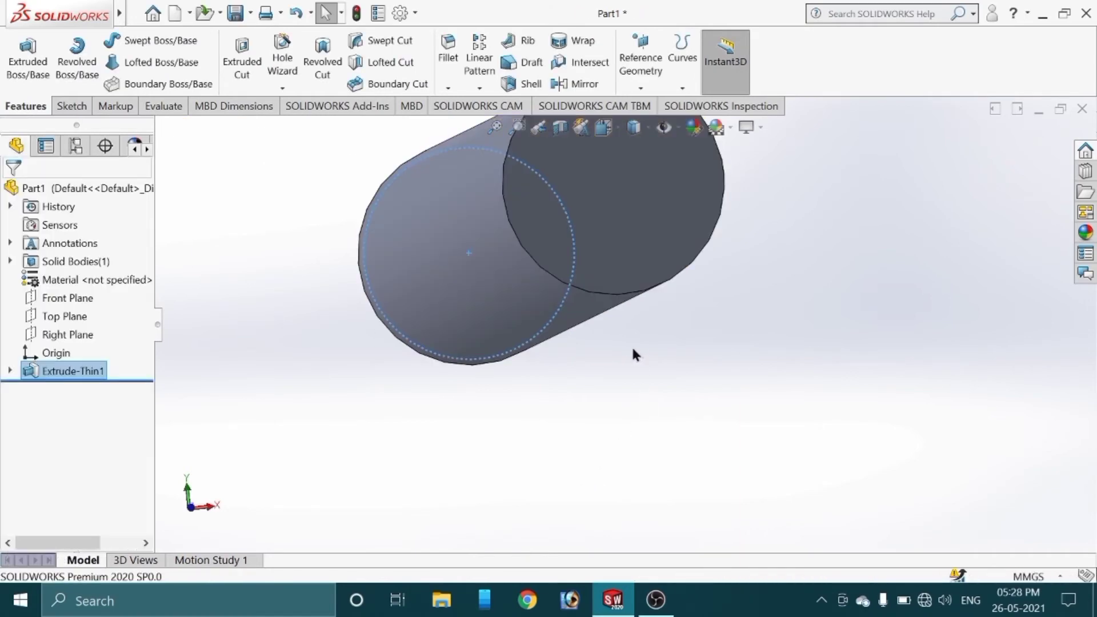
Step: Sketch a circle of about 54 mm diameter centred on the origin on the far end face of the capped cylinder
{"action": "middle_click_drag", "start_coordinate": [632, 348], "coordinate": [530, 441]}
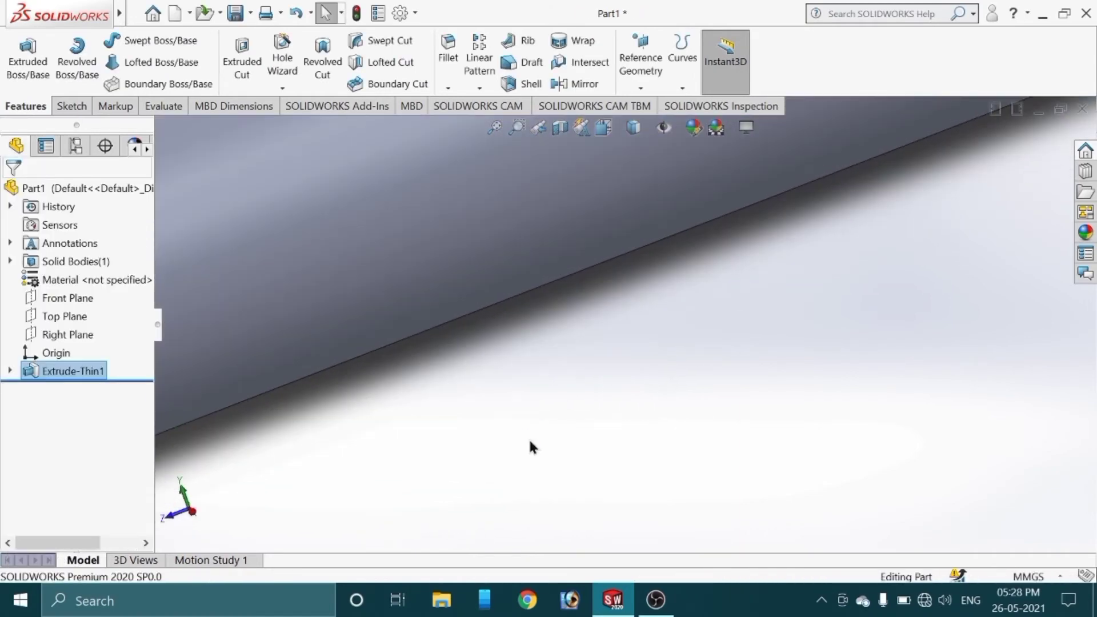
{"action": "scroll", "coordinate": [530, 441], "scroll_direction": "up", "scroll_amount": 6}
{"action": "middle_click_drag", "start_coordinate": [765, 323], "coordinate": [668, 381]}
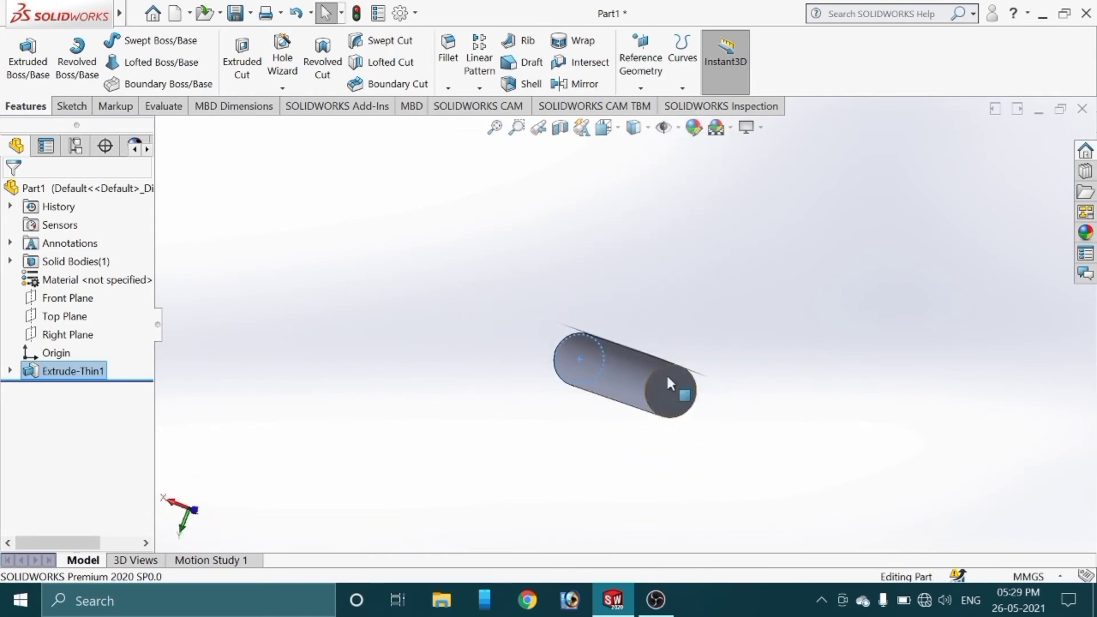
{"action": "left_click", "coordinate": [667, 378]}
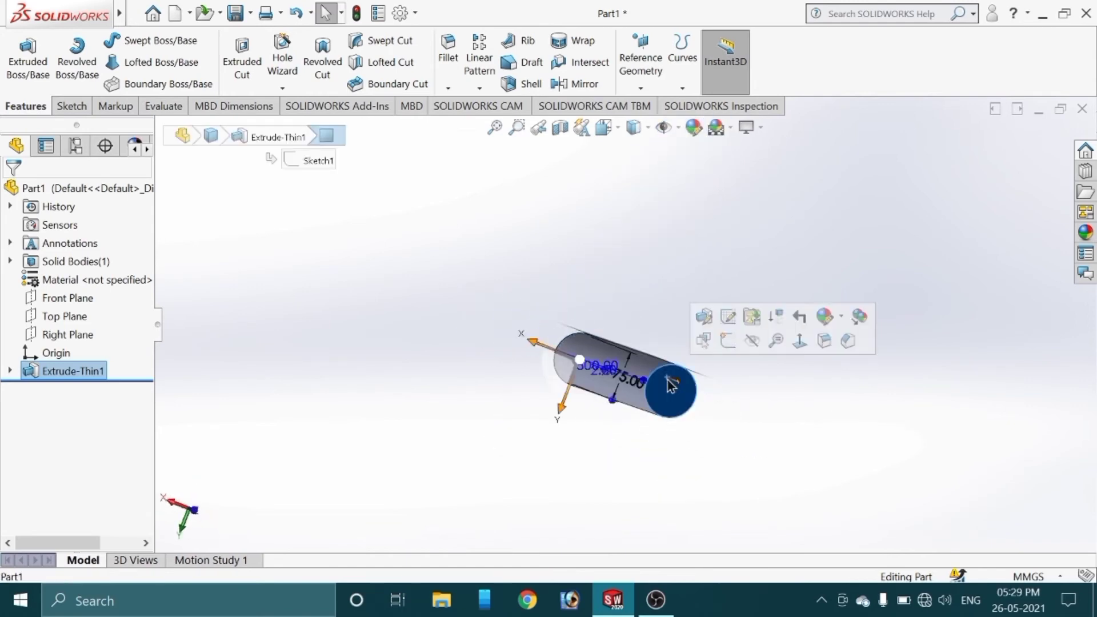
{"action": "left_click", "coordinate": [798, 343]}
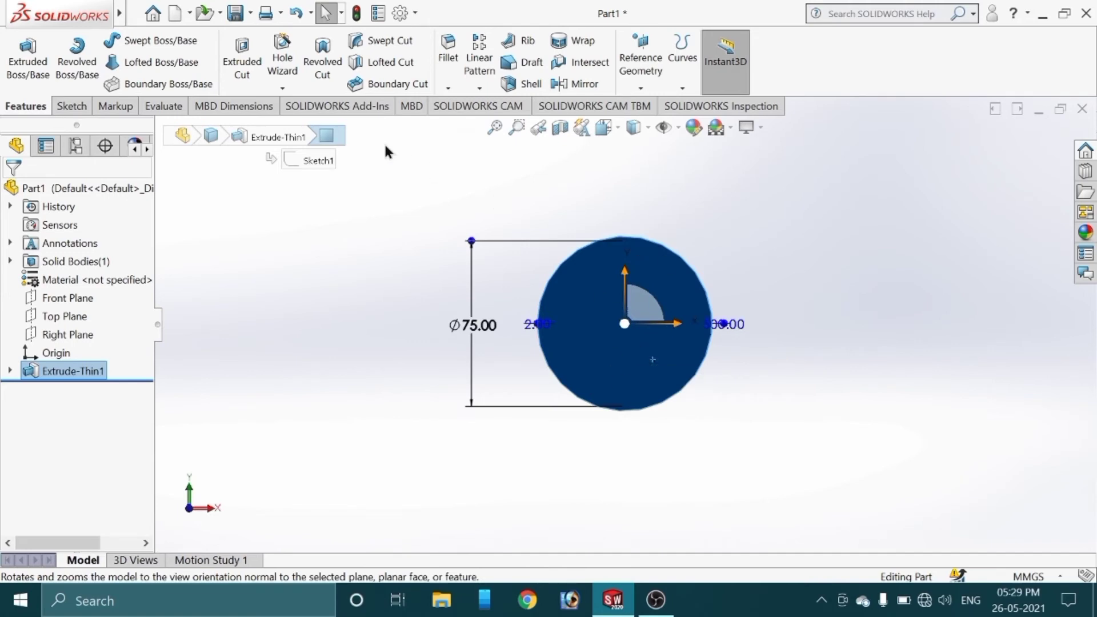
{"action": "left_click", "coordinate": [71, 106]}
{"action": "left_click", "coordinate": [133, 40]}
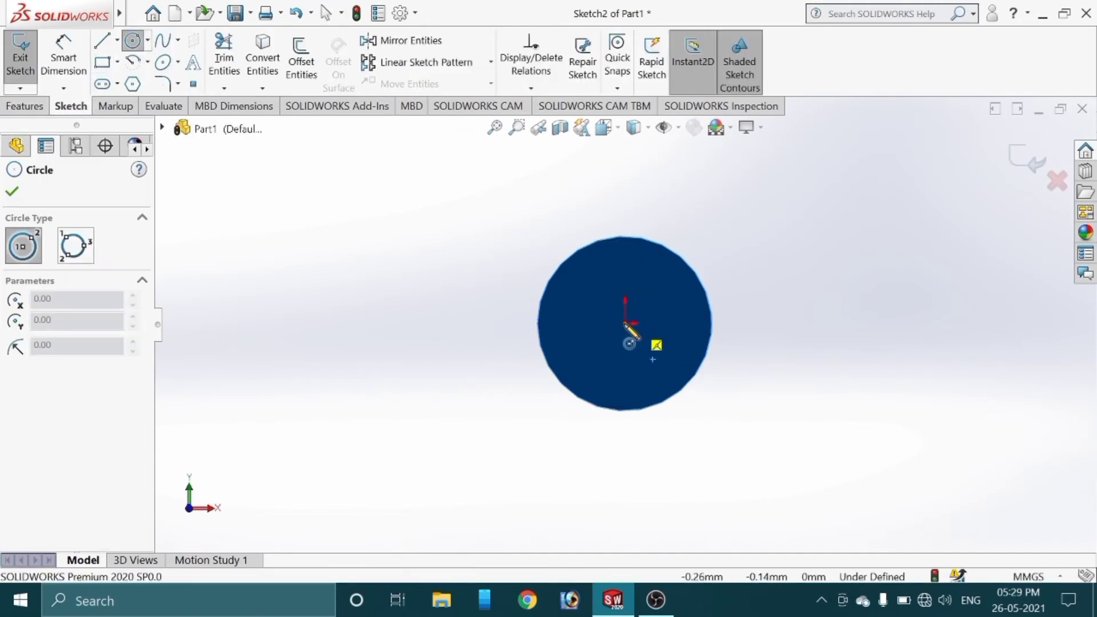
{"action": "left_click", "coordinate": [625, 324]}
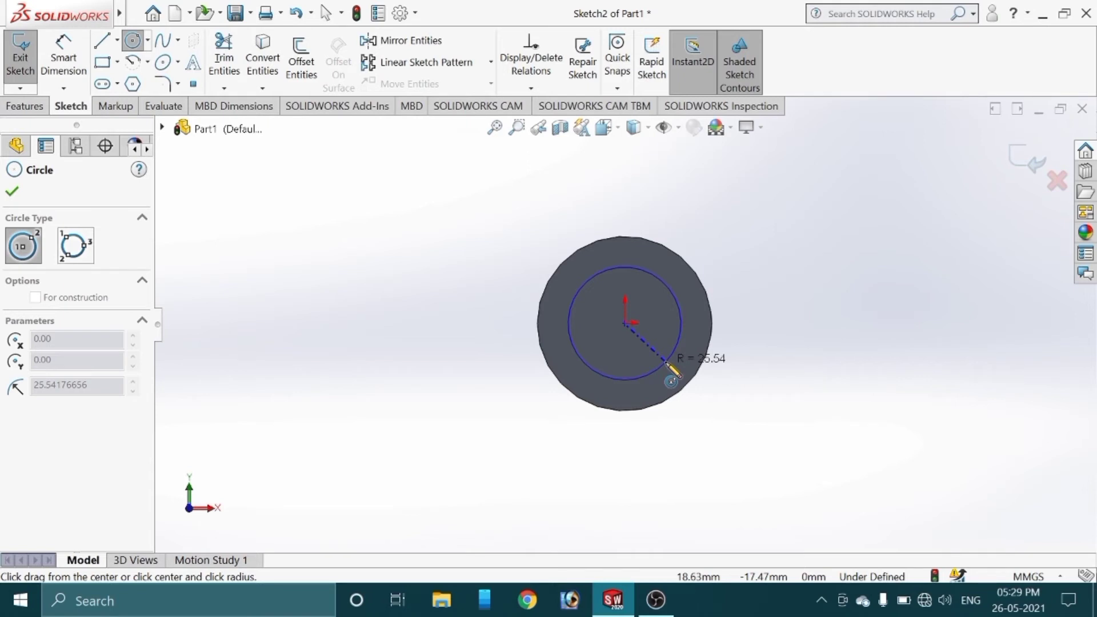
{"action": "left_click", "coordinate": [683, 334]}
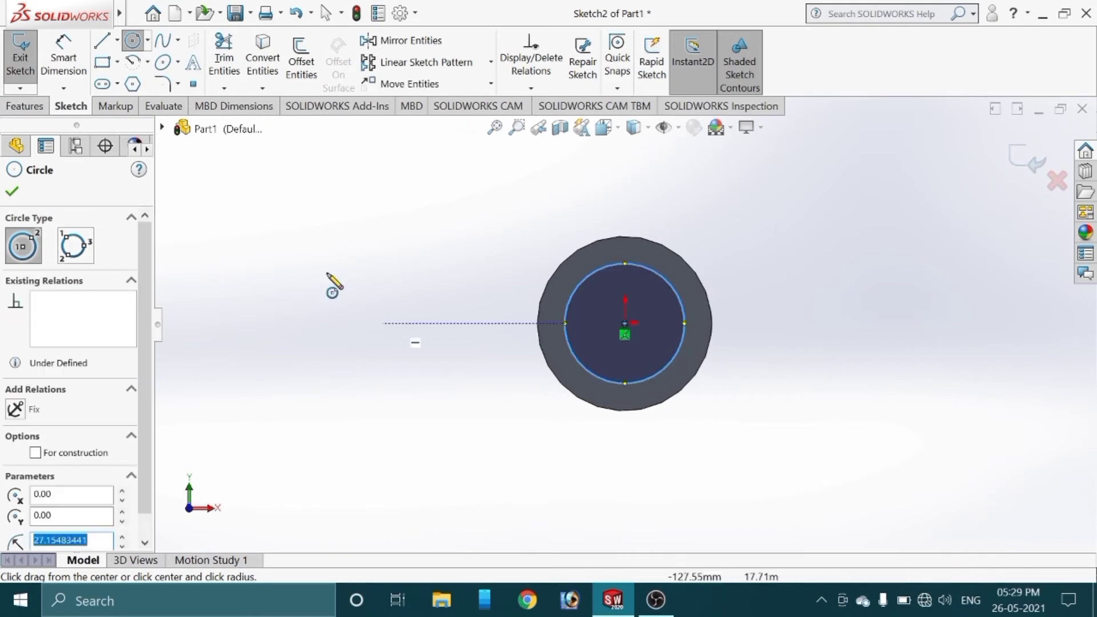
Step: Dimension the diameter of the new circle on the end face and set it to 50 mm
{"action": "left_click", "coordinate": [67, 62]}
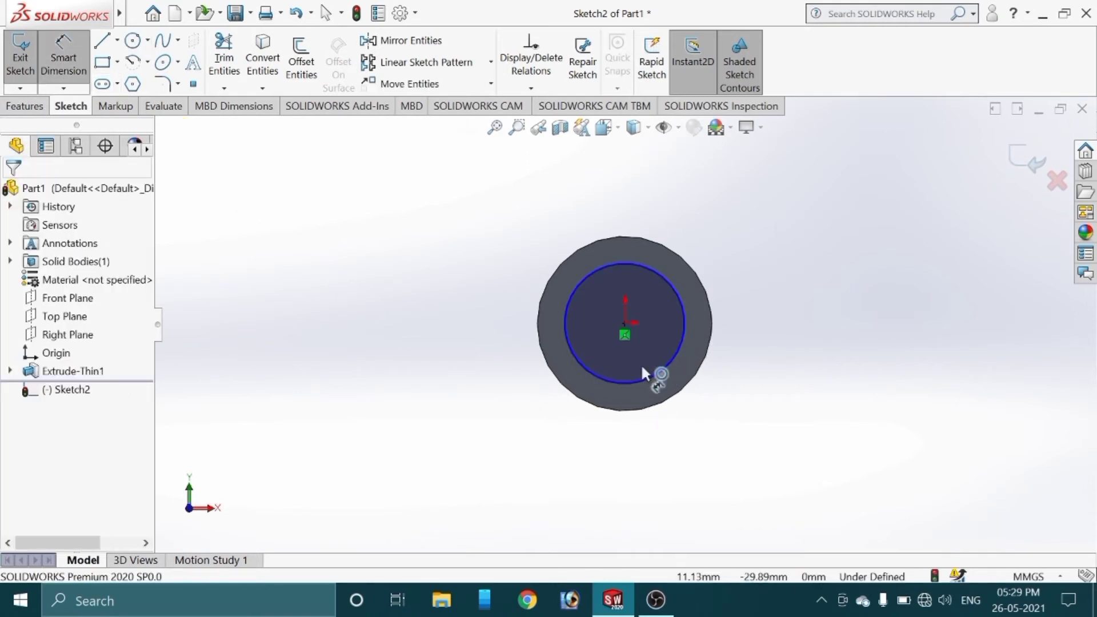
{"action": "left_click", "coordinate": [565, 323]}
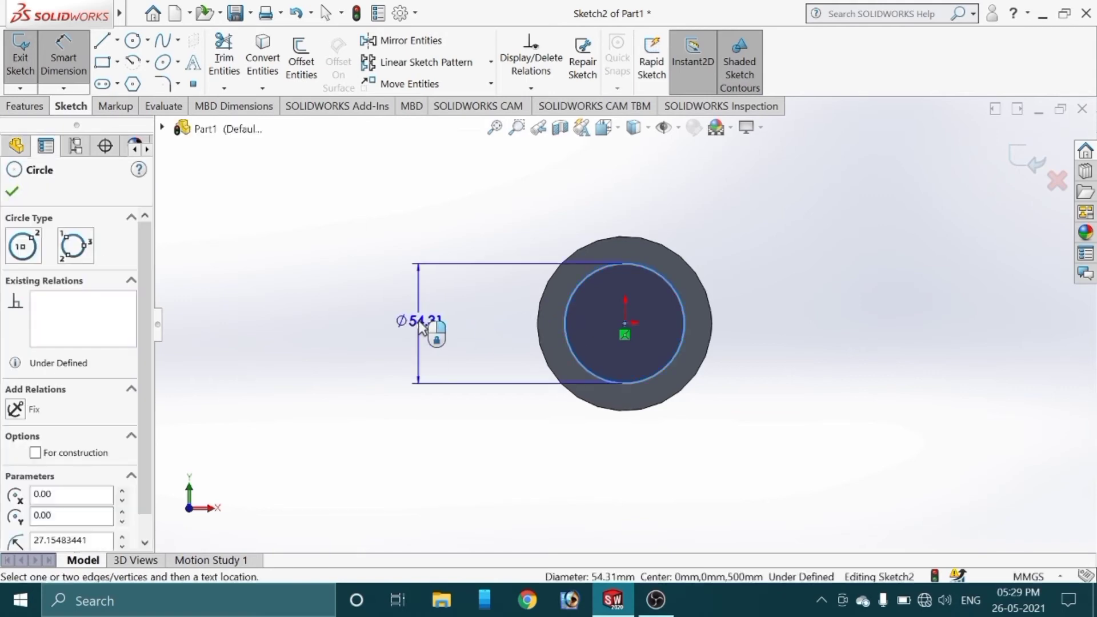
{"action": "left_click", "coordinate": [422, 327]}
{"action": "type", "text": "5"}
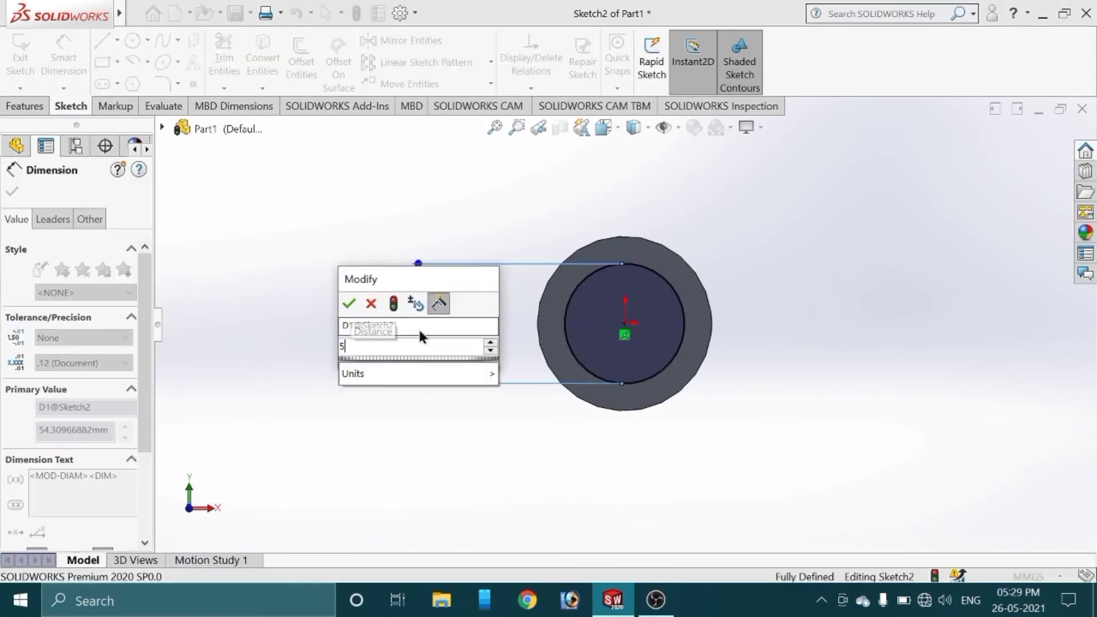
{"action": "type", "text": "0"}
{"action": "key", "text": "Return"}
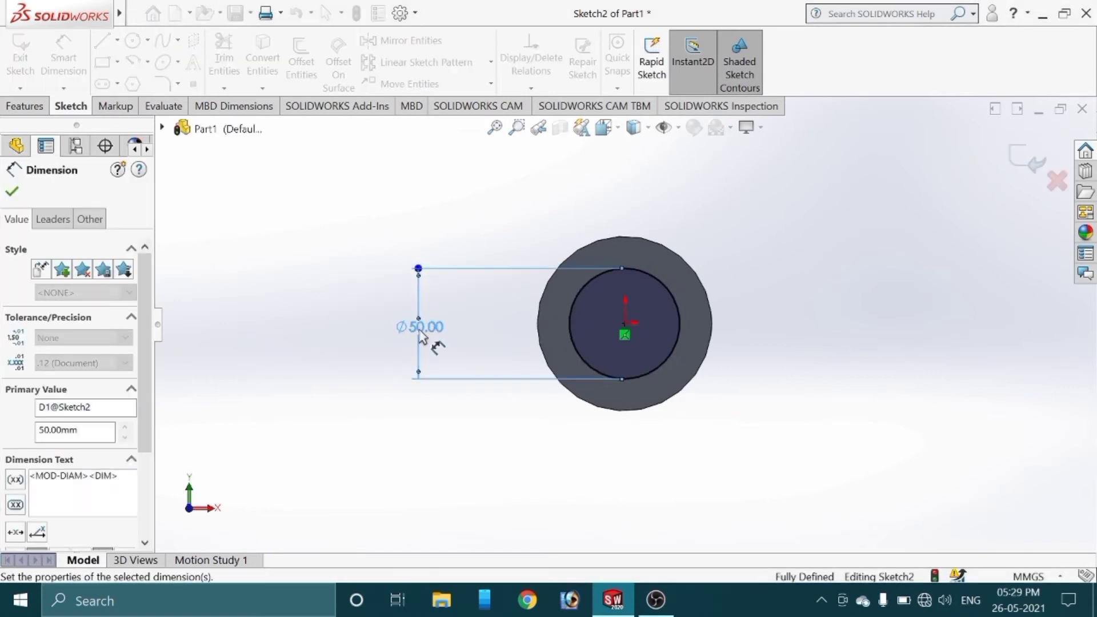
{"action": "key", "text": "Escape"}
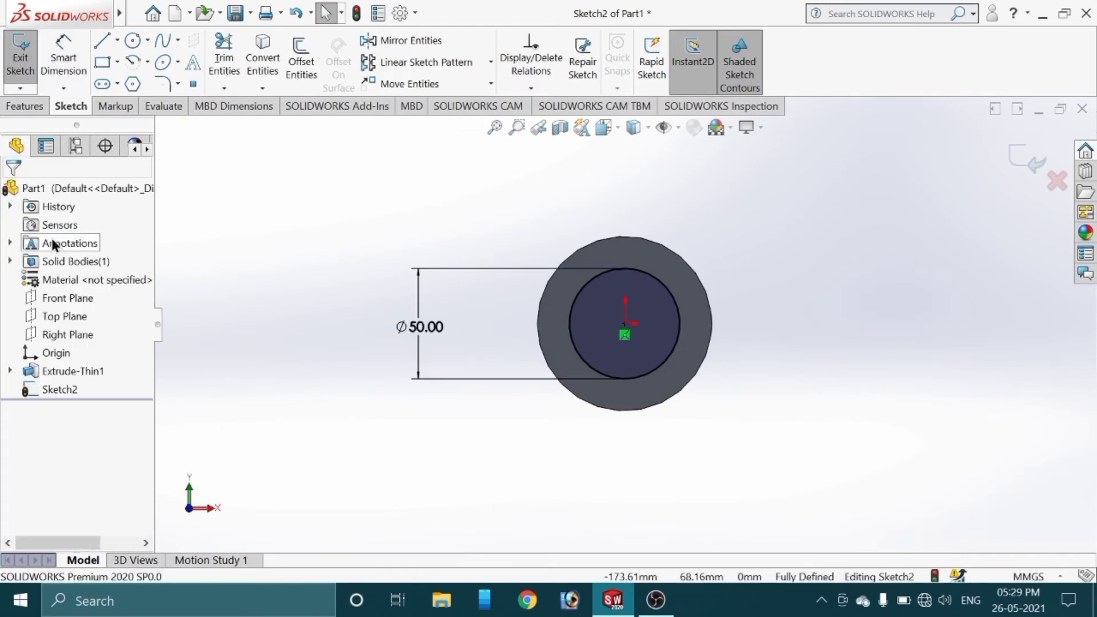
Step: Cut the 50 mm circle through the whole length of the capped cylinder with an Extruded Cut set to Through All
{"action": "left_click", "coordinate": [26, 106]}
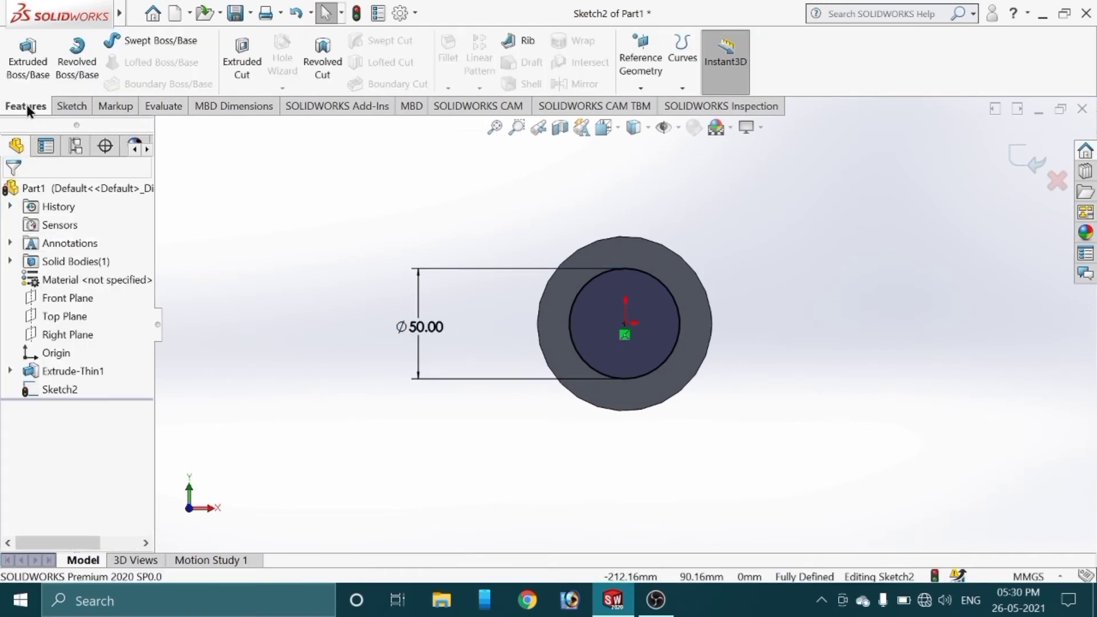
{"action": "left_click", "coordinate": [252, 45]}
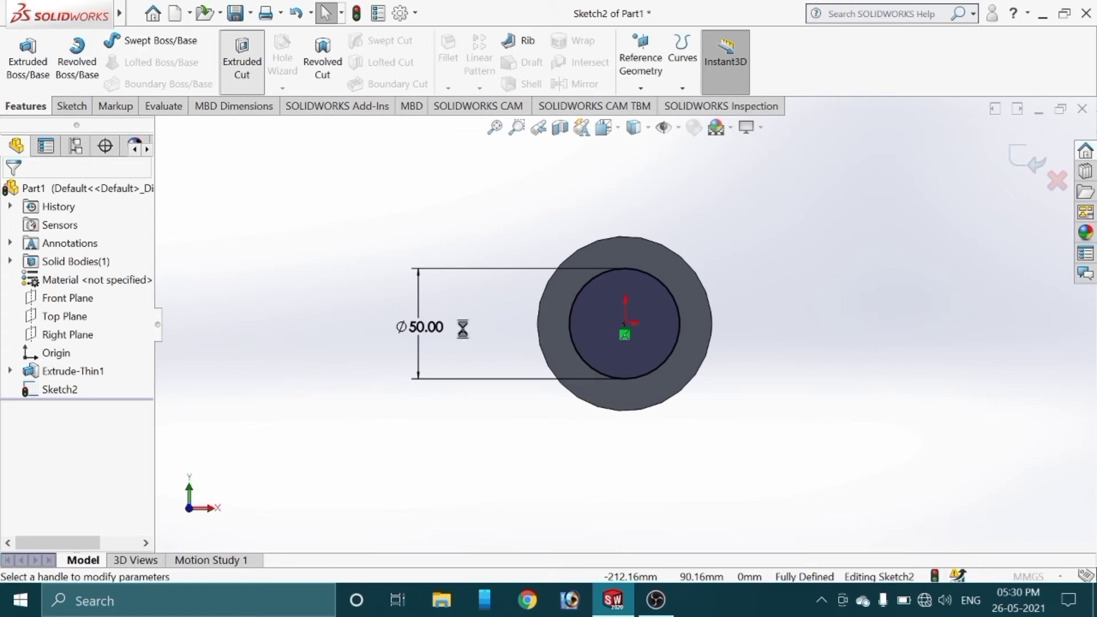
{"action": "mouse_move", "coordinate": [612, 375]}
{"action": "middle_mouse_down"}
{"action": "mouse_move", "coordinate": [608, 364]}
{"action": "mouse_move", "coordinate": [699, 356]}
{"action": "mouse_move", "coordinate": [658, 355]}
{"action": "mouse_move", "coordinate": [712, 365]}
{"action": "mouse_move", "coordinate": [643, 366]}
{"action": "middle_mouse_up"}
{"action": "scroll", "coordinate": [643, 366], "scroll_direction": "down", "scroll_amount": 2}
{"action": "scroll", "coordinate": [643, 366], "scroll_direction": "up", "scroll_amount": 4}
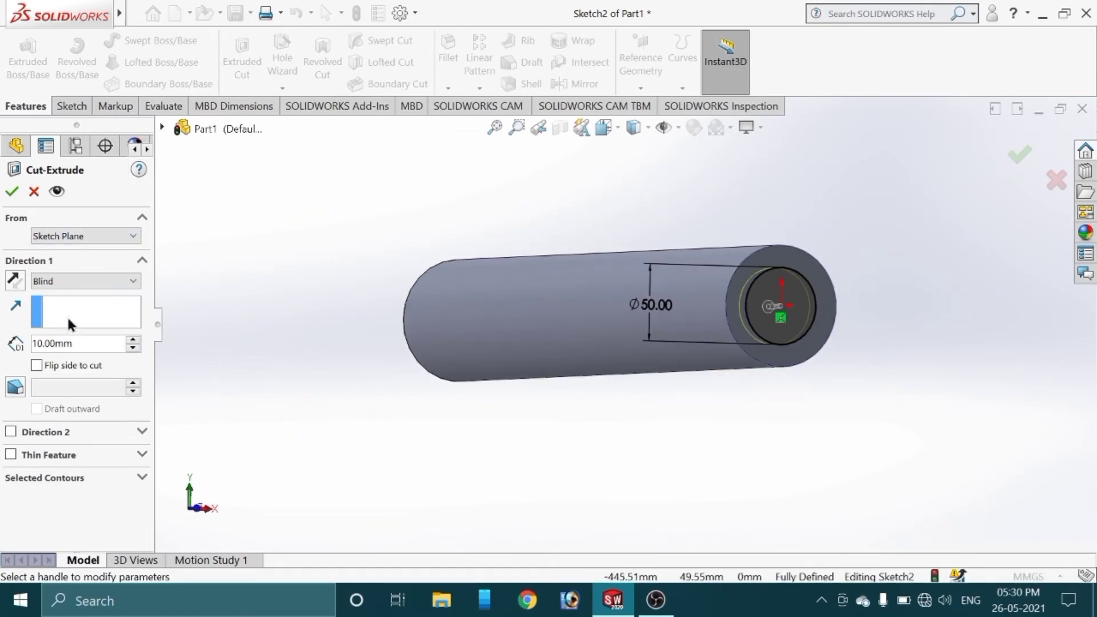
{"action": "left_click", "coordinate": [115, 282]}
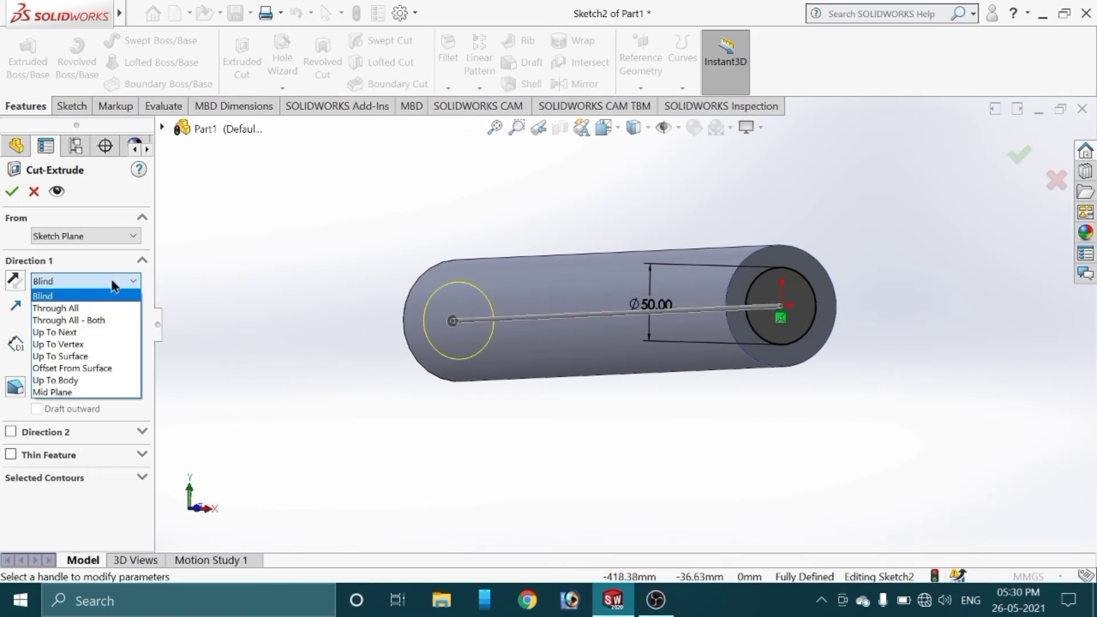
{"action": "left_click", "coordinate": [94, 308]}
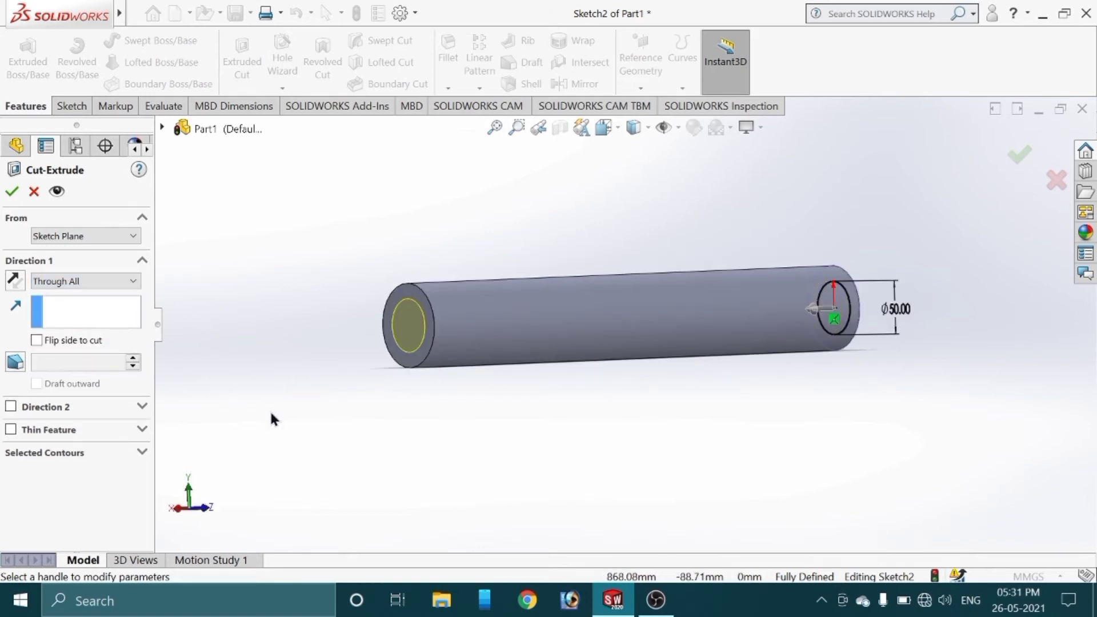
{"action": "left_click", "coordinate": [11, 191]}
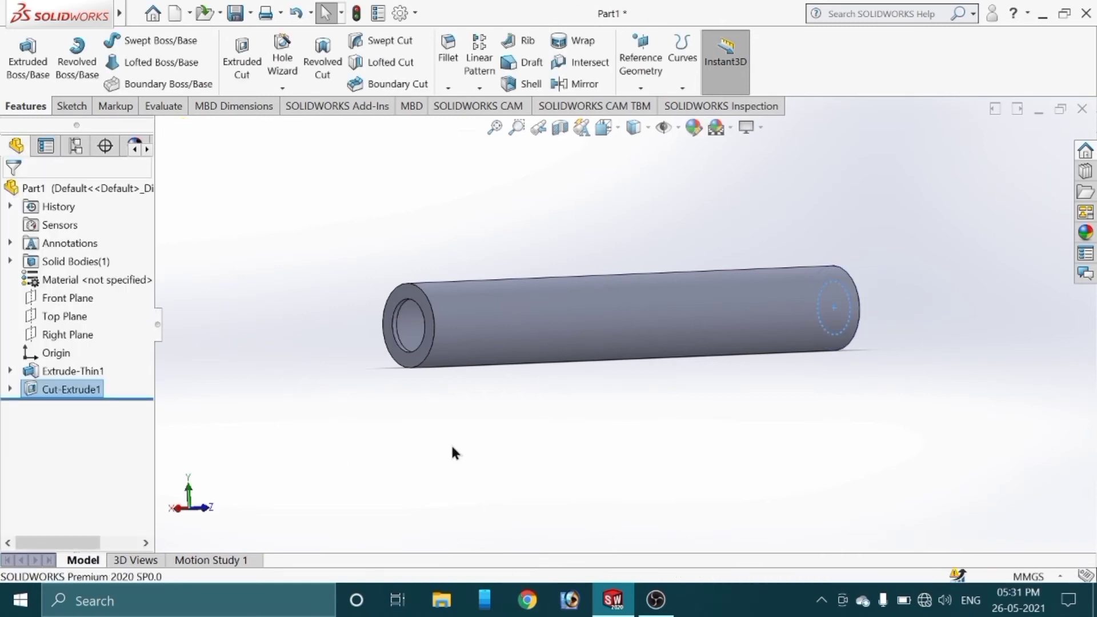
{"action": "middle_click_drag", "start_coordinate": [652, 409], "coordinate": [517, 420]}
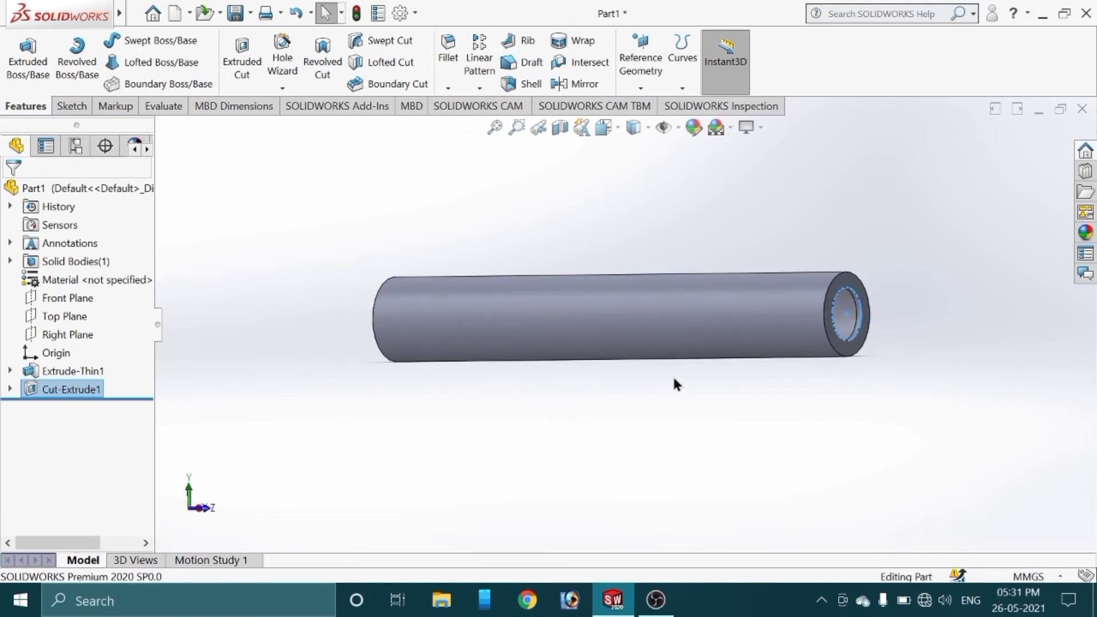
{"action": "middle_click_drag", "start_coordinate": [818, 330], "coordinate": [713, 338]}
{"action": "scroll", "coordinate": [692, 351], "scroll_direction": "up", "scroll_amount": 4}
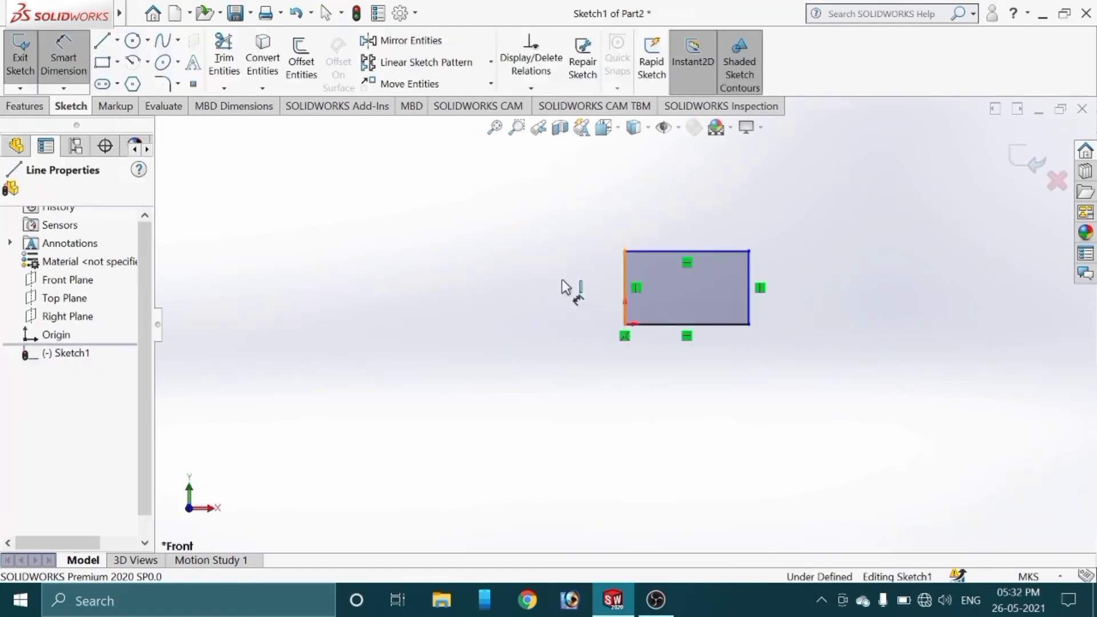
Step: Dimension the height of the rectangle at its vertical edge through the origin and set it to 1 m
{"action": "left_click", "coordinate": [561, 285]}
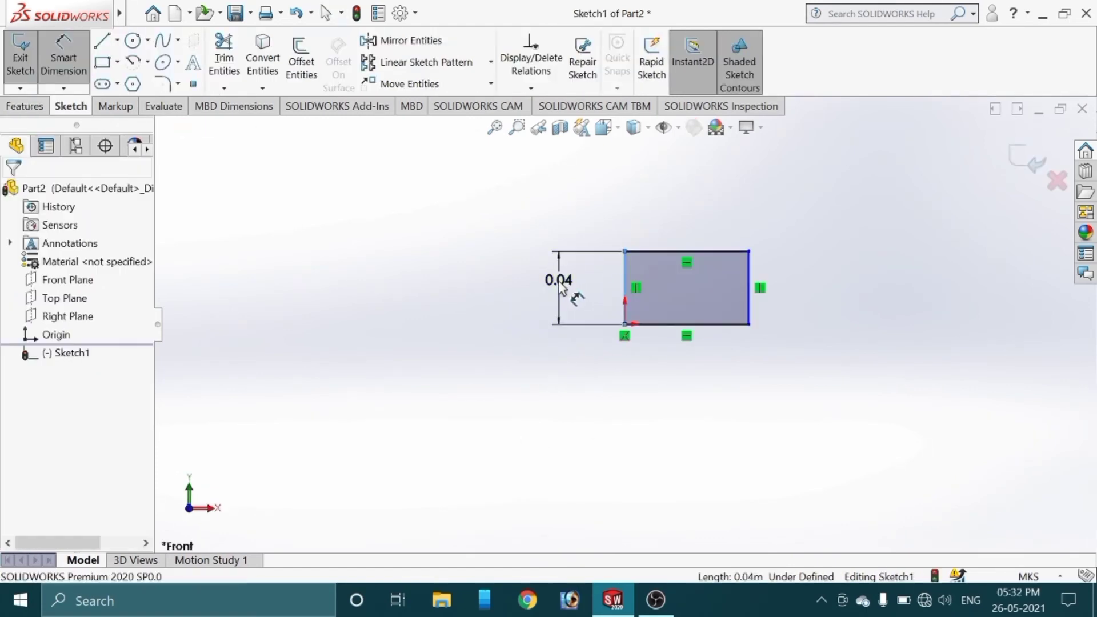
{"action": "double_click", "coordinate": [560, 281]}
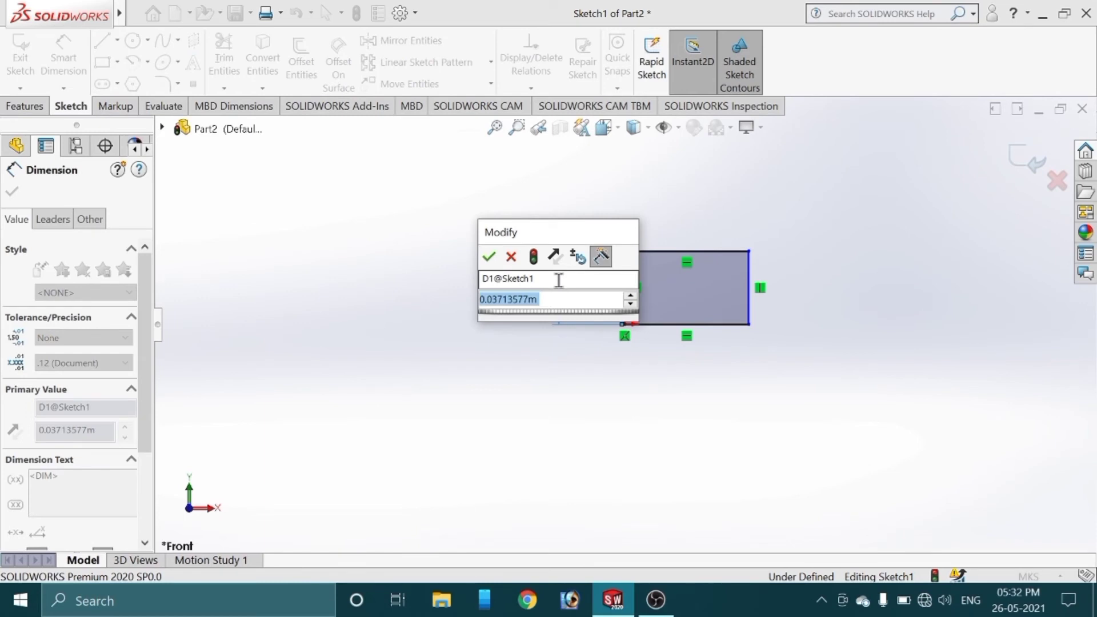
{"action": "type", "text": "1"}
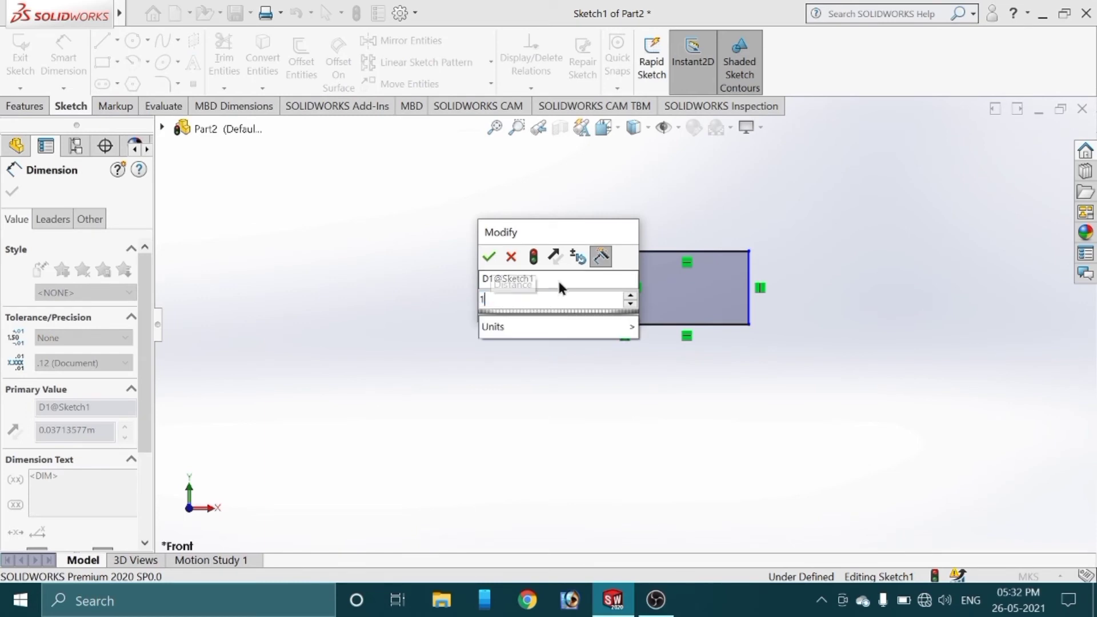
{"action": "key", "text": "Return"}
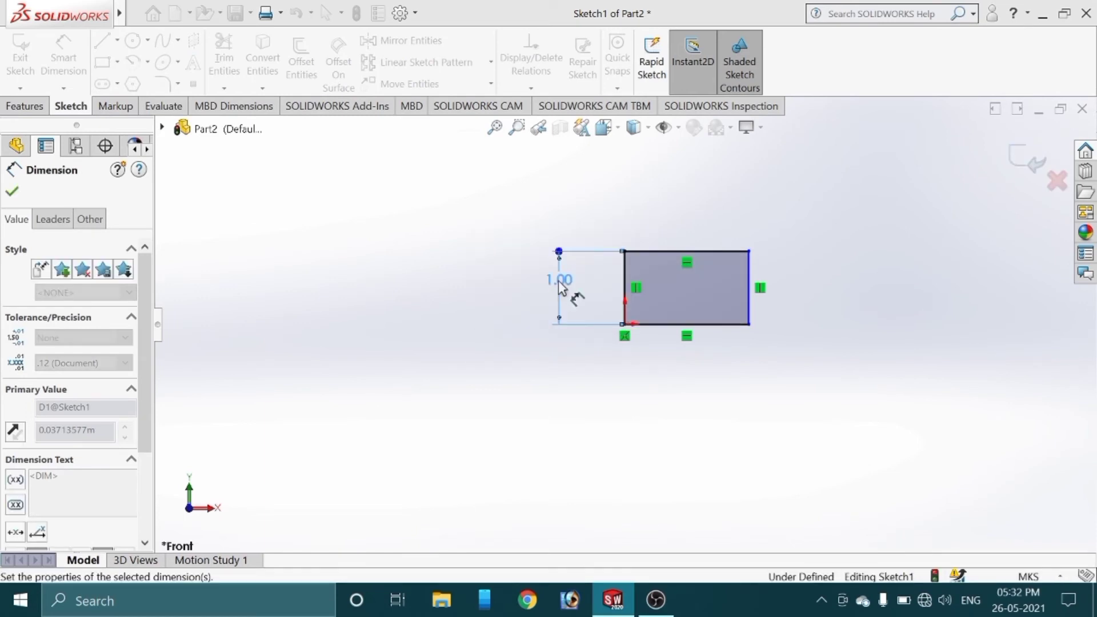
Step: Dimension the rectangle's upper horizontal edge and set its length to 2 m
{"action": "left_click", "coordinate": [671, 250]}
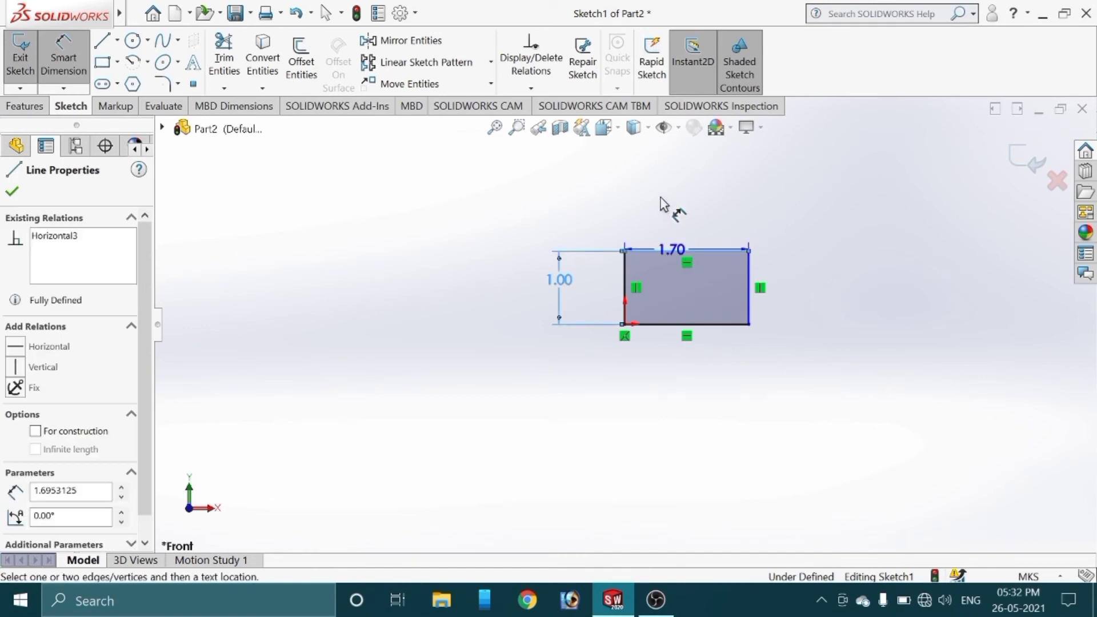
{"action": "left_click", "coordinate": [687, 192]}
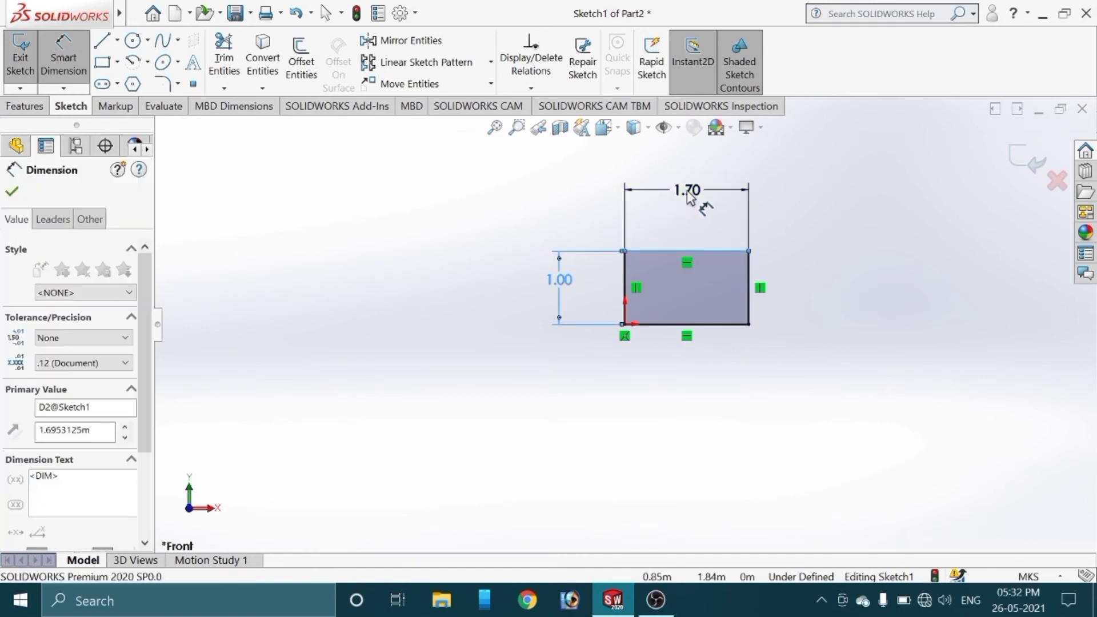
{"action": "type", "text": "2"}
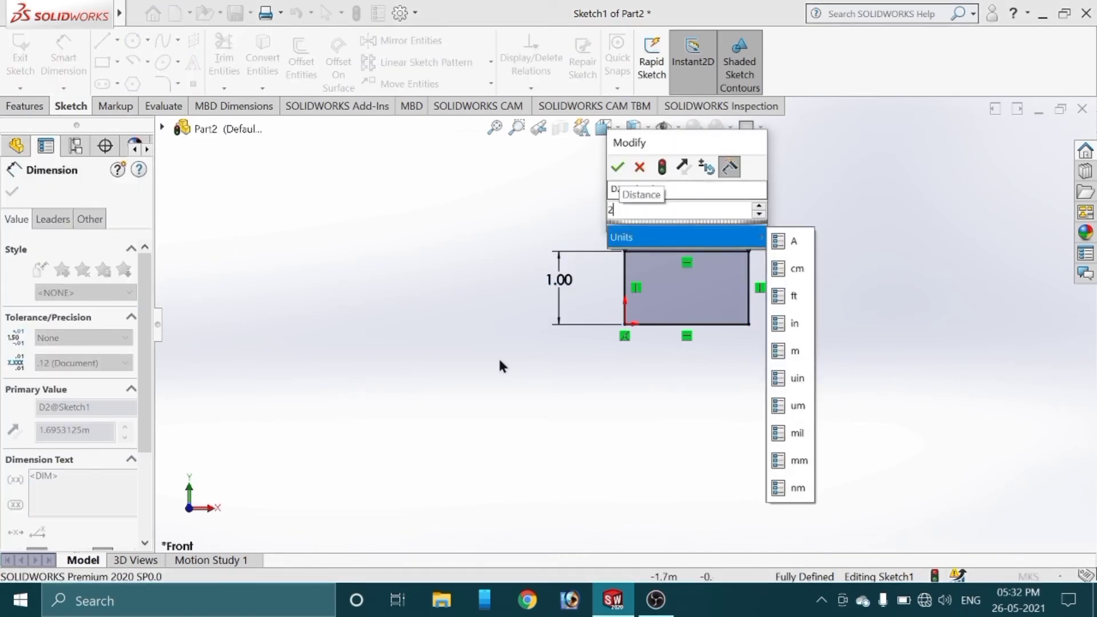
{"action": "left_click", "coordinate": [616, 165]}
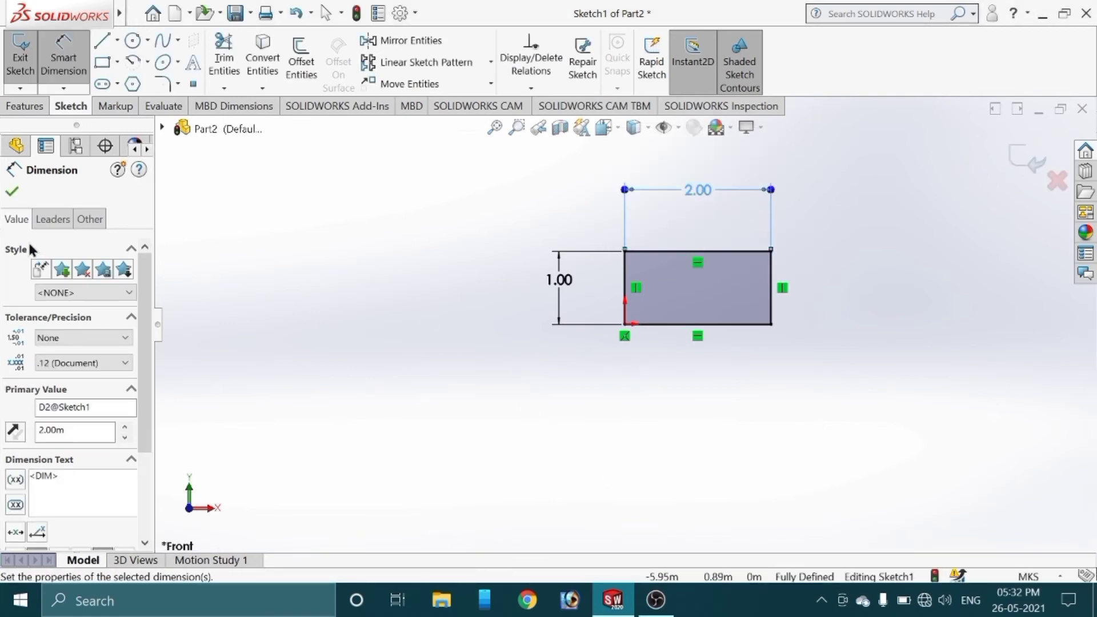
{"action": "left_click", "coordinate": [12, 192]}
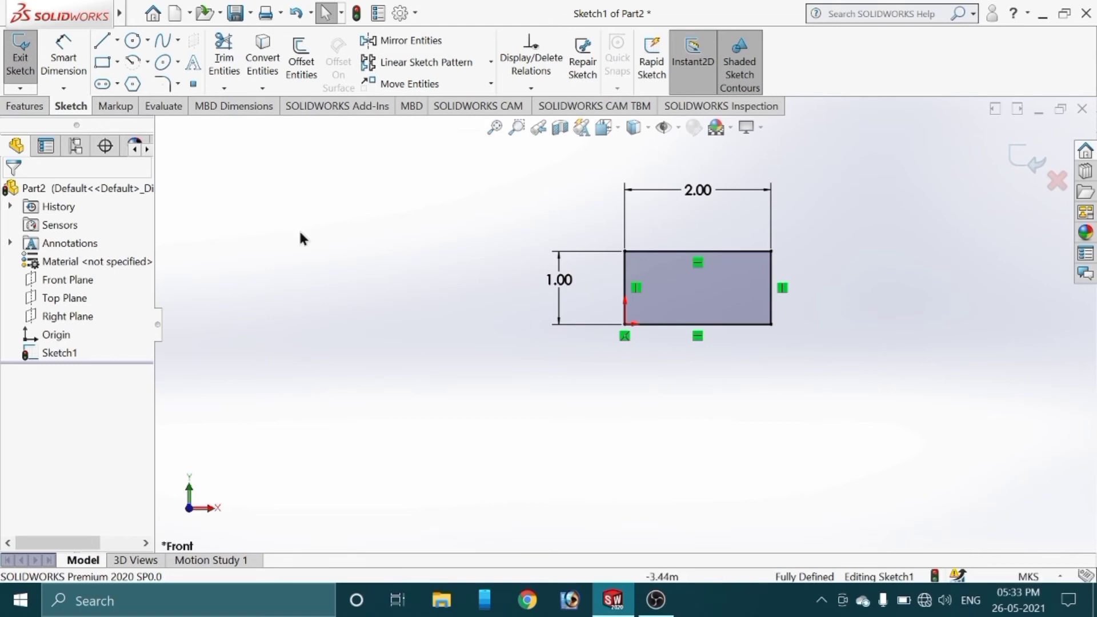
Step: Extrude the rectangle as a solid boss with a Blind depth of 2 m
{"action": "left_click", "coordinate": [24, 109]}
{"action": "left_click", "coordinate": [28, 57]}
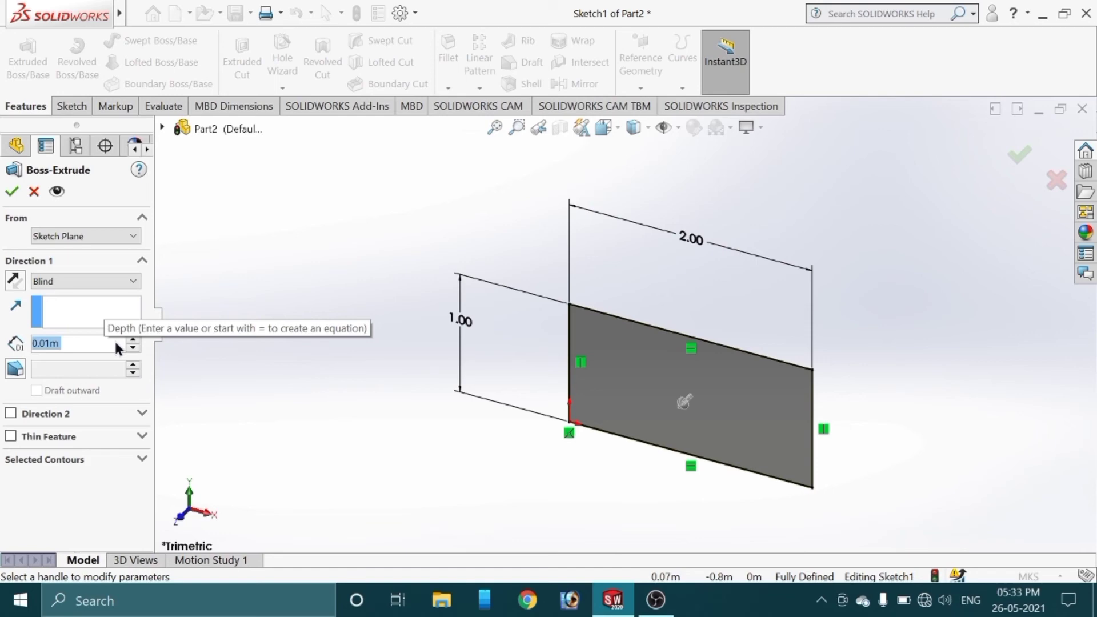
{"action": "type", "text": "2"}
{"action": "key", "text": "Return"}
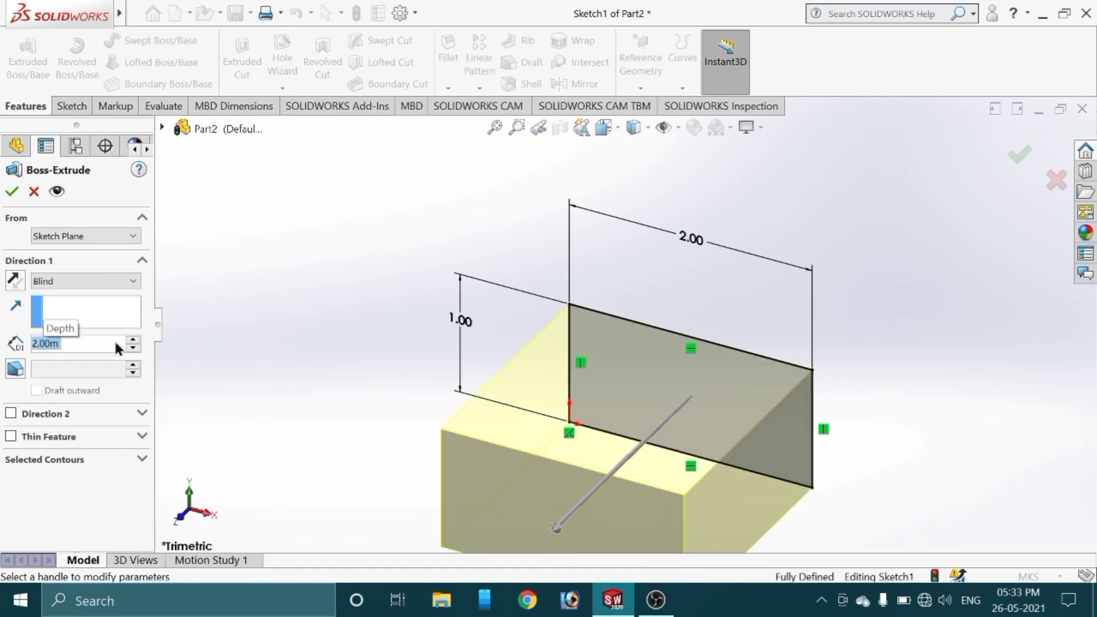
{"action": "scroll", "coordinate": [585, 423], "scroll_direction": "up", "scroll_amount": 3}
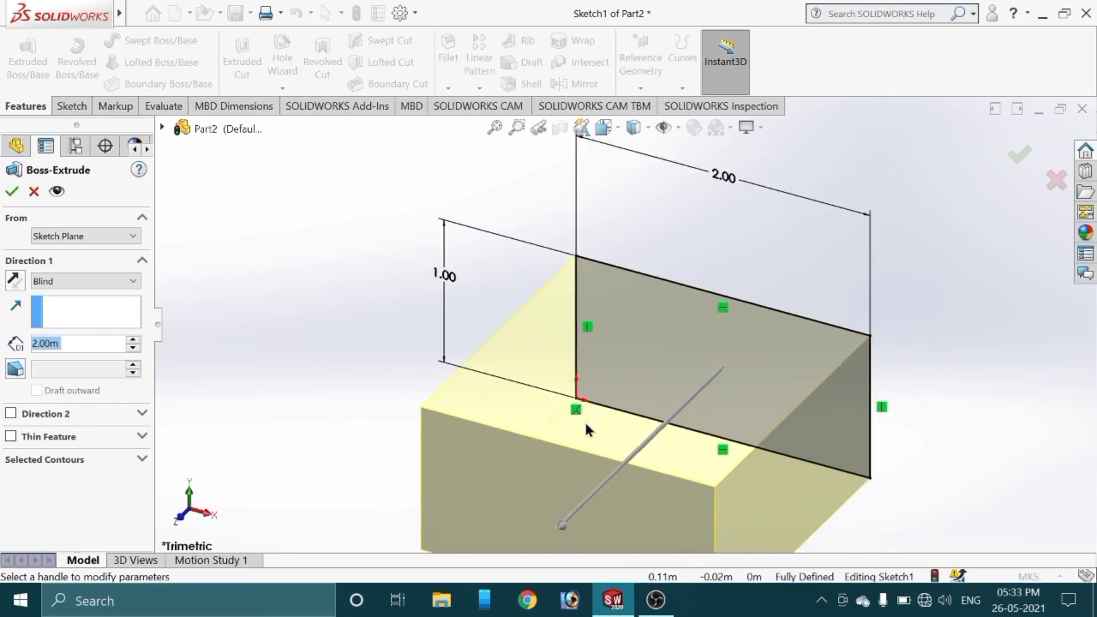
{"action": "middle_click_drag", "start_coordinate": [613, 476], "coordinate": [497, 397]}
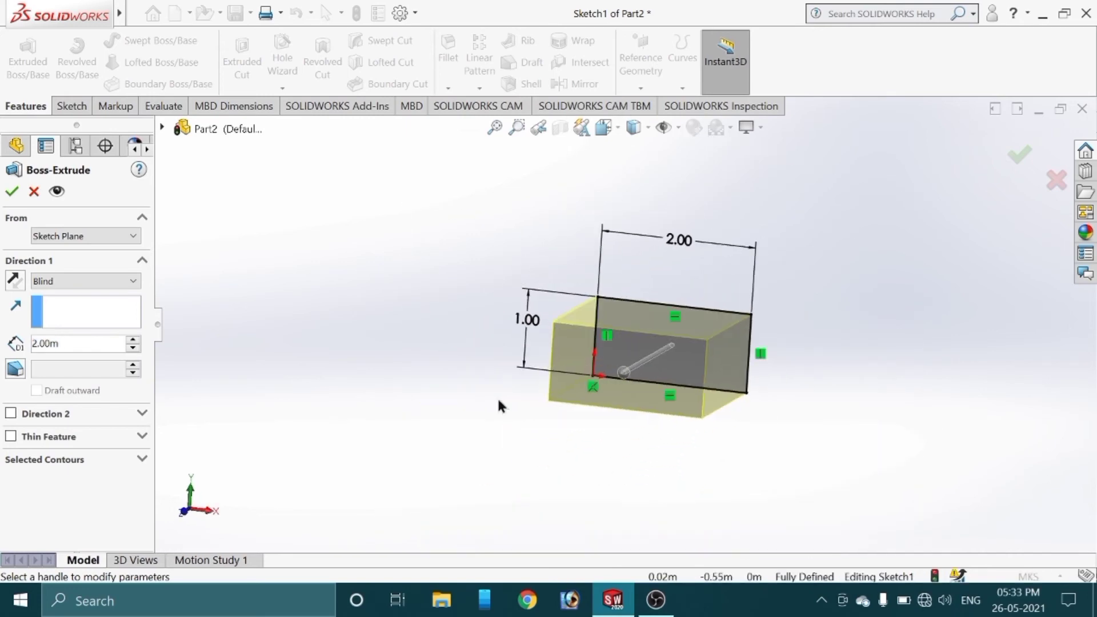
{"action": "left_click", "coordinate": [12, 192]}
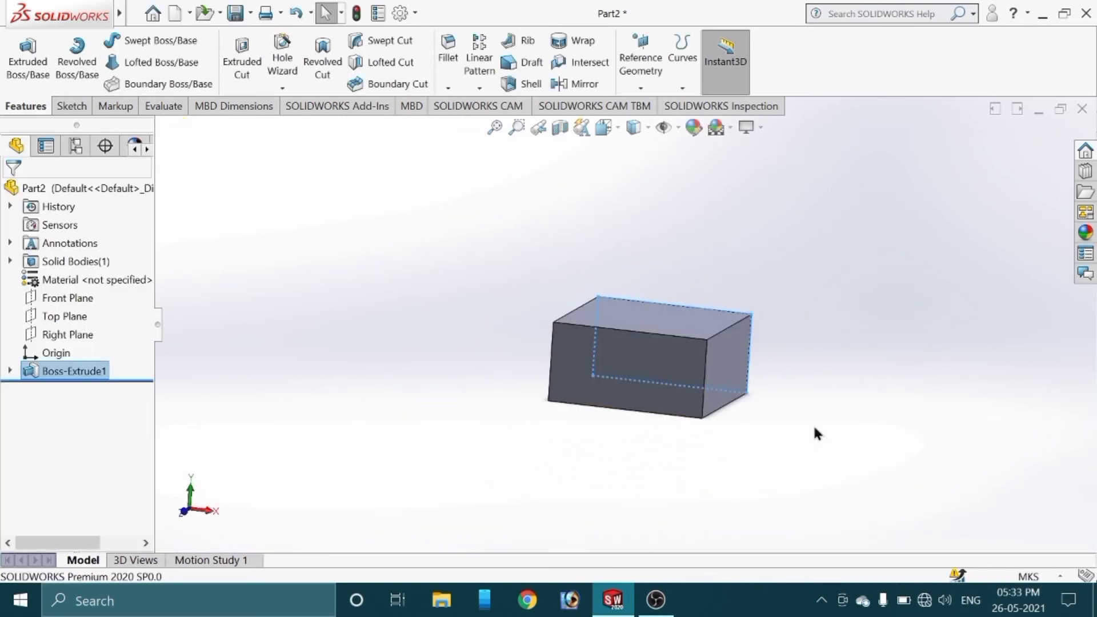
Step: Shell the block with a 0.01 m wall thickness, removing the front face opposite the sketch plane
{"action": "middle_click_drag", "start_coordinate": [787, 374], "coordinate": [780, 400]}
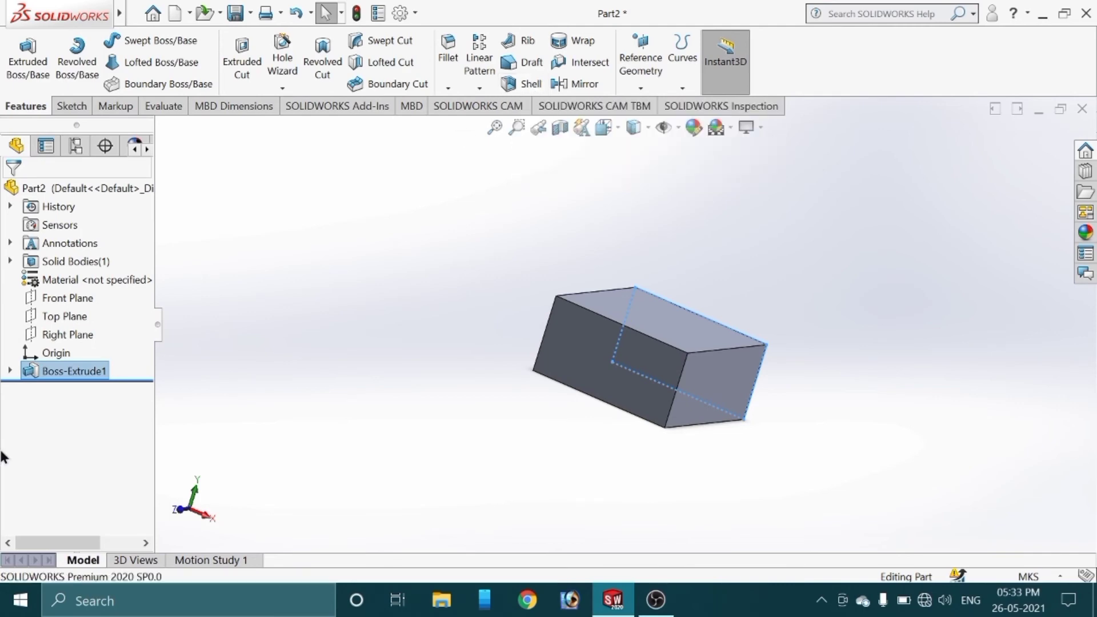
{"action": "left_click", "coordinate": [521, 83]}
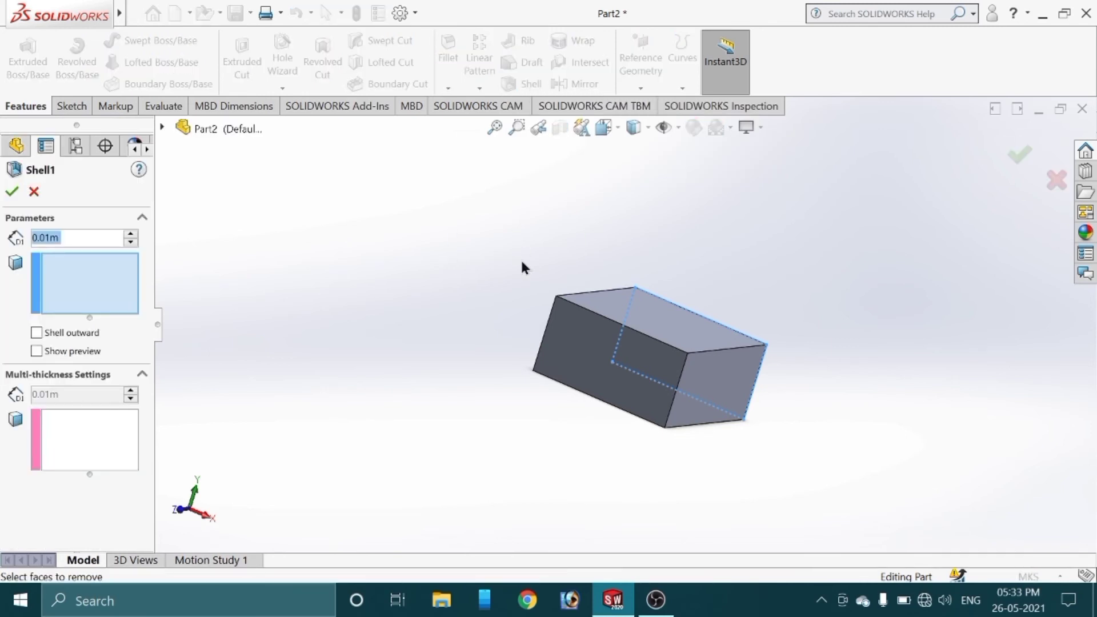
{"action": "left_click", "coordinate": [593, 346]}
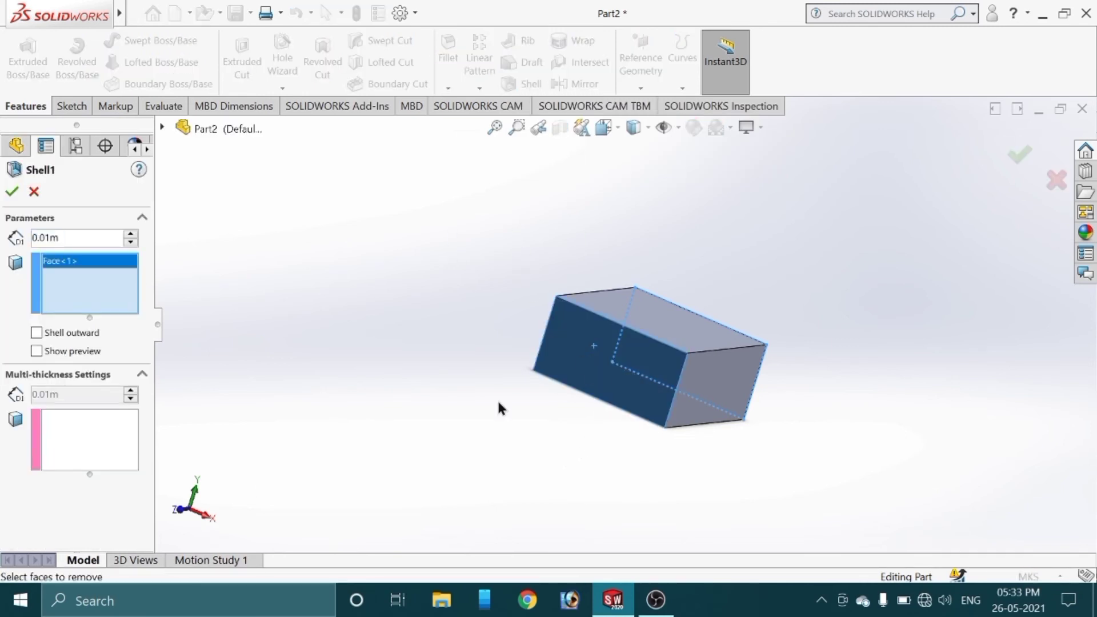
{"action": "left_click", "coordinate": [12, 191]}
{"action": "middle_click_drag", "start_coordinate": [578, 459], "coordinate": [650, 477]}
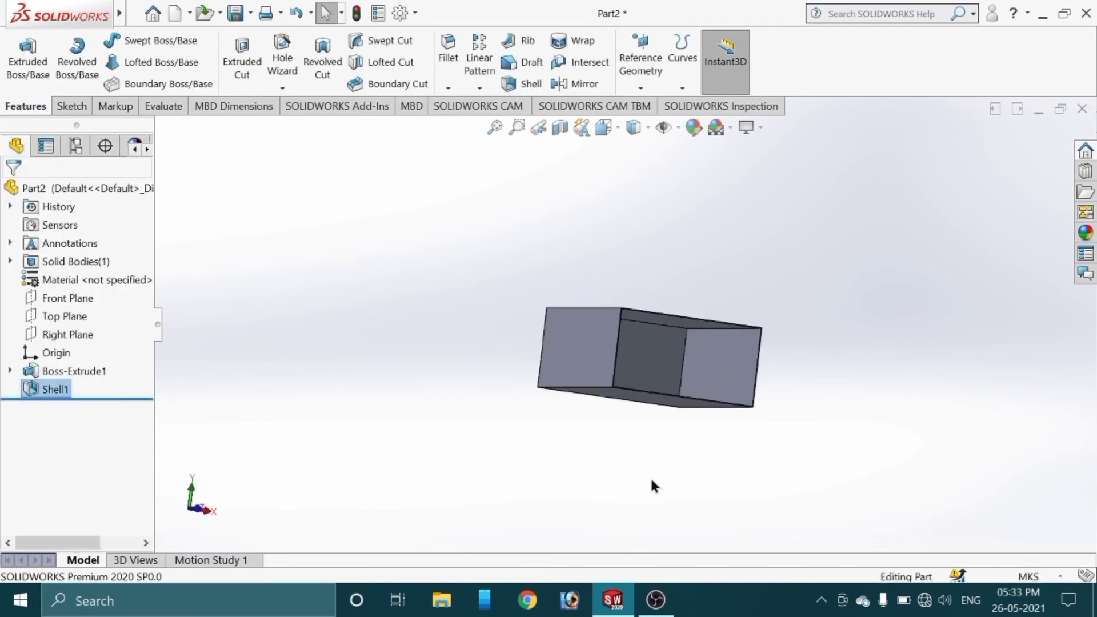
{"action": "scroll", "coordinate": [650, 476], "scroll_direction": "up", "scroll_amount": 2}
{"action": "scroll", "coordinate": [650, 477], "scroll_direction": "down", "scroll_amount": 2}
{"action": "middle_click_drag", "start_coordinate": [642, 313], "coordinate": [622, 363]}
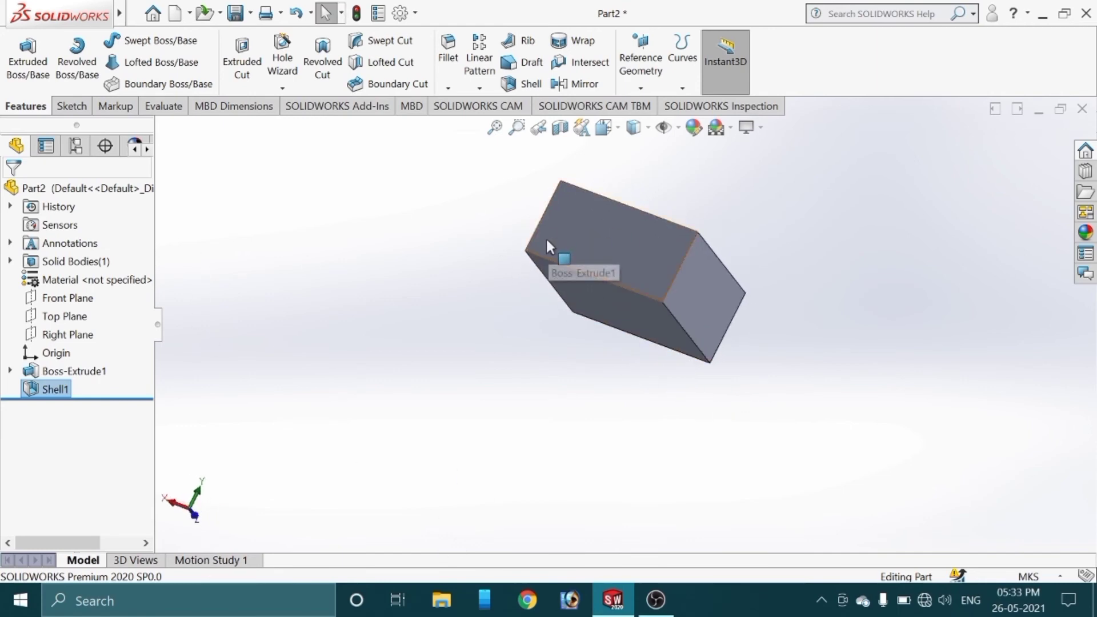
{"action": "middle_click_drag", "start_coordinate": [717, 260], "coordinate": [613, 291]}
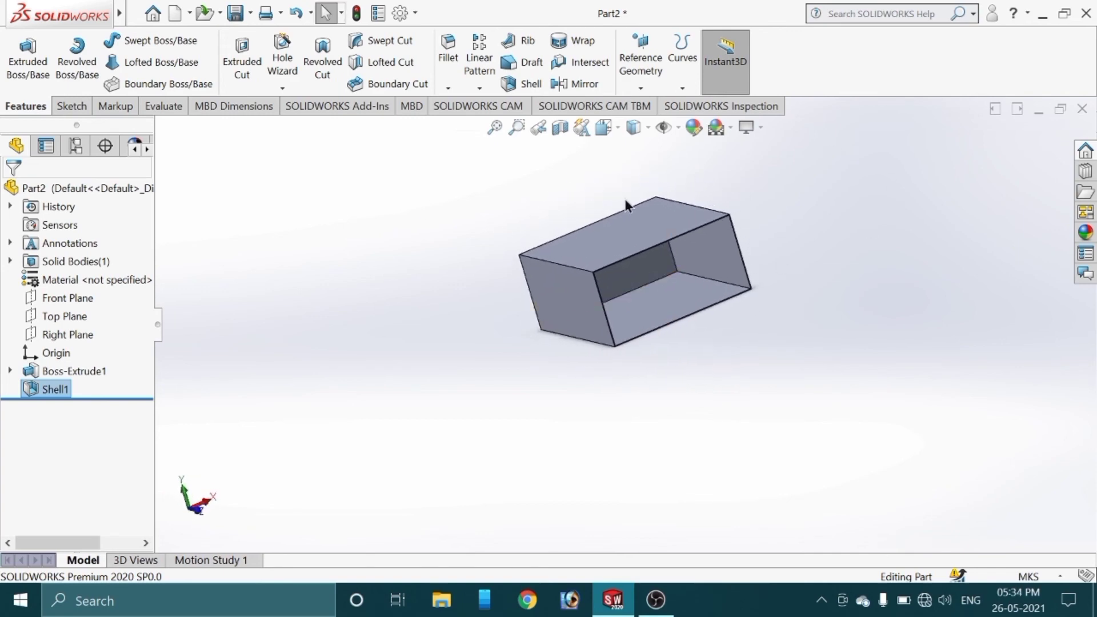
Step: Apply the material 1023 Carbon Steel Sheet (SS) from the Steel category to the shelled box
{"action": "right_click", "coordinate": [103, 288]}
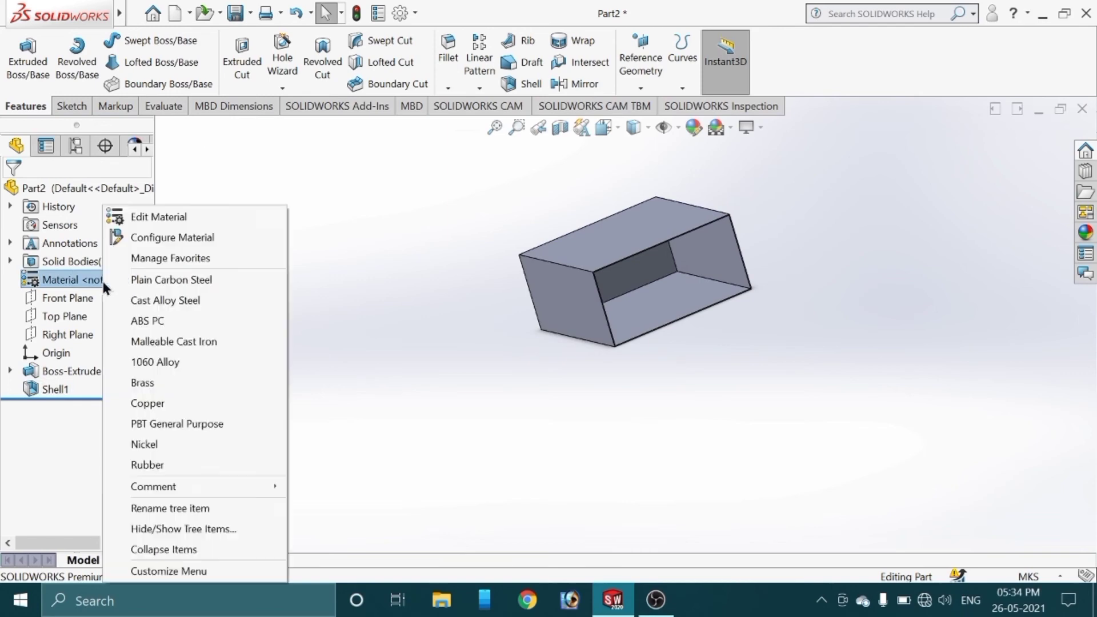
{"action": "left_click", "coordinate": [186, 216]}
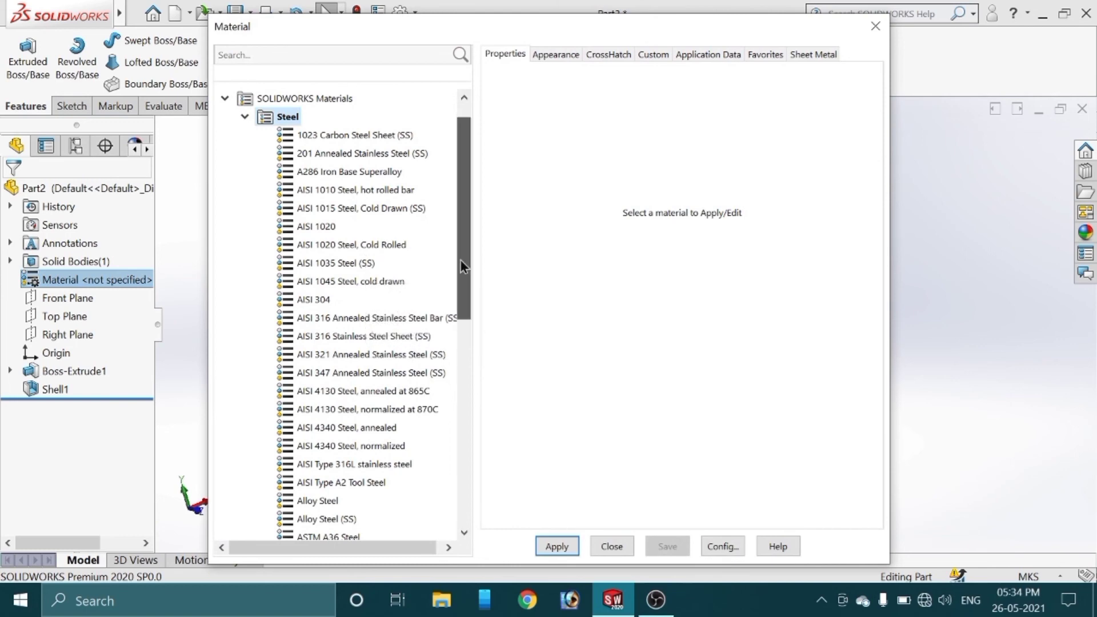
{"action": "left_click_drag", "start_coordinate": [461, 260], "coordinate": [460, 231]}
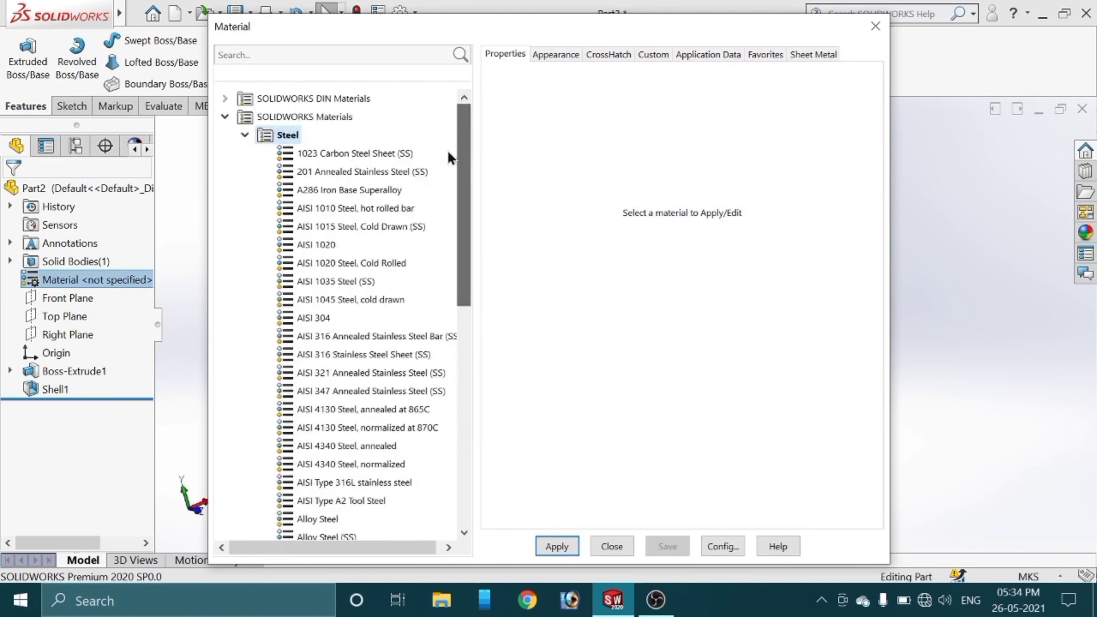
{"action": "left_click", "coordinate": [380, 153]}
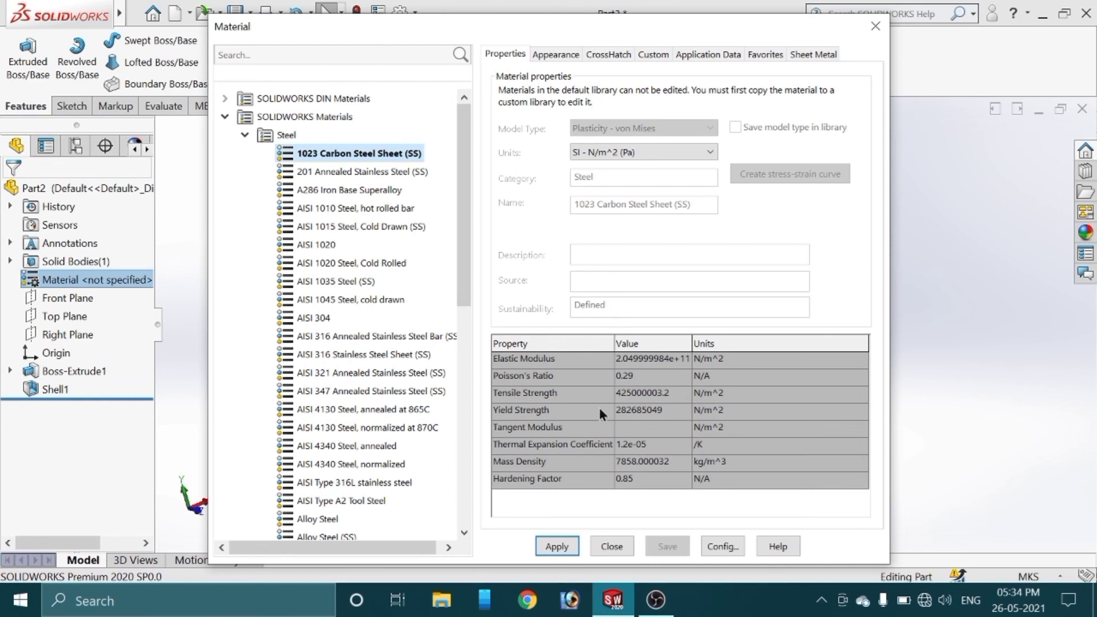
{"action": "left_click", "coordinate": [555, 547]}
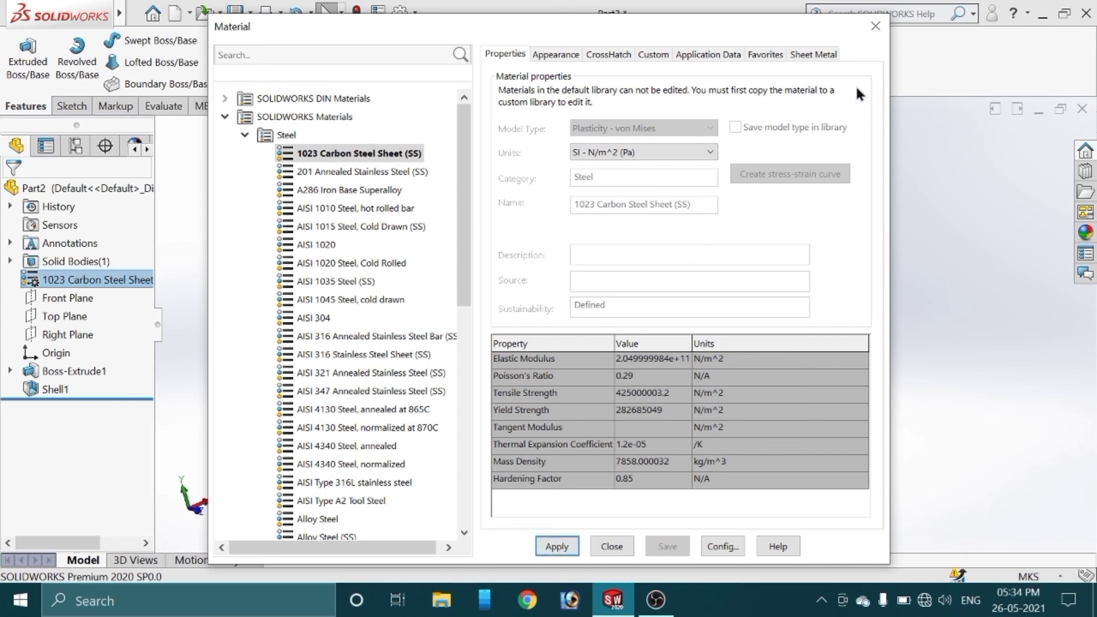
{"action": "left_click", "coordinate": [876, 27]}
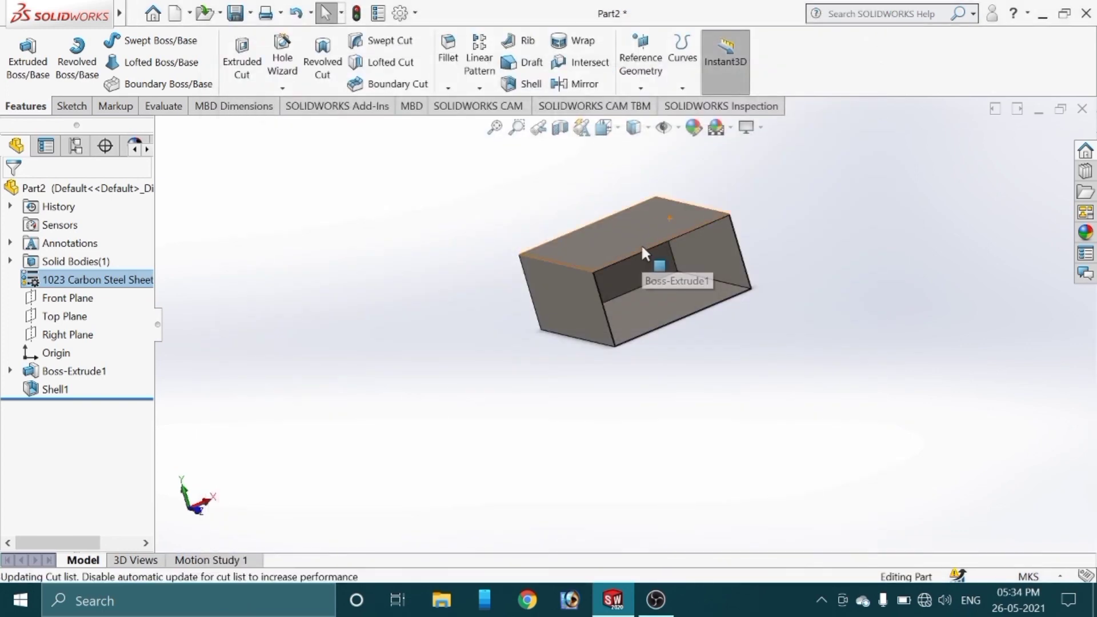
Step: Open the box's appearance for editing and bring up the Steel appearances in the Metal category
{"action": "left_click", "coordinate": [694, 126]}
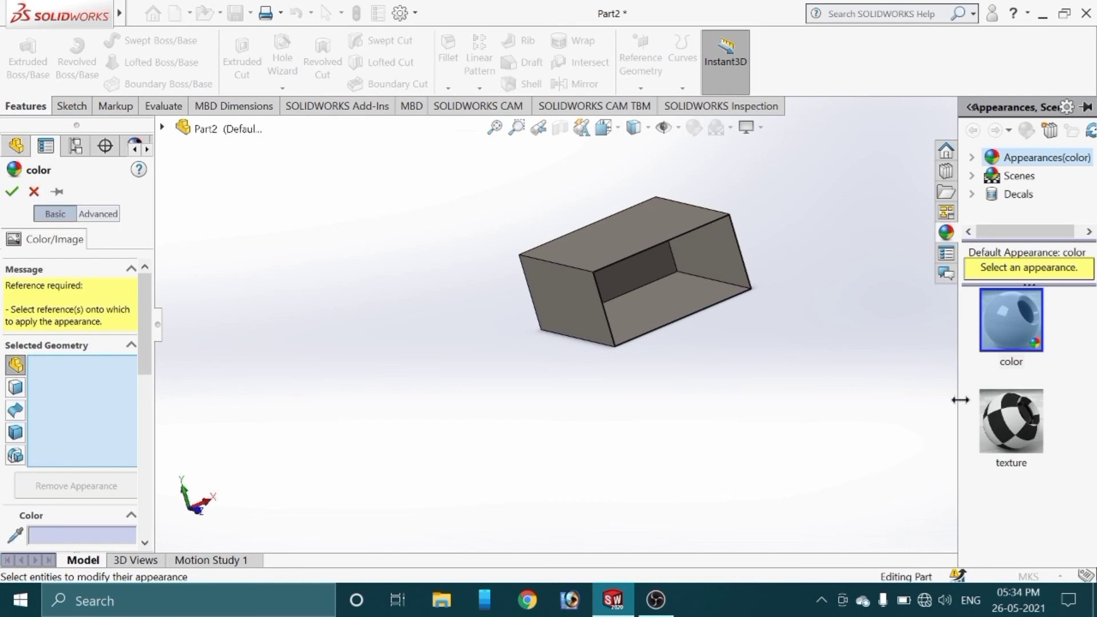
{"action": "left_click_drag", "start_coordinate": [145, 319], "coordinate": [145, 382]}
{"action": "left_click", "coordinate": [44, 400]}
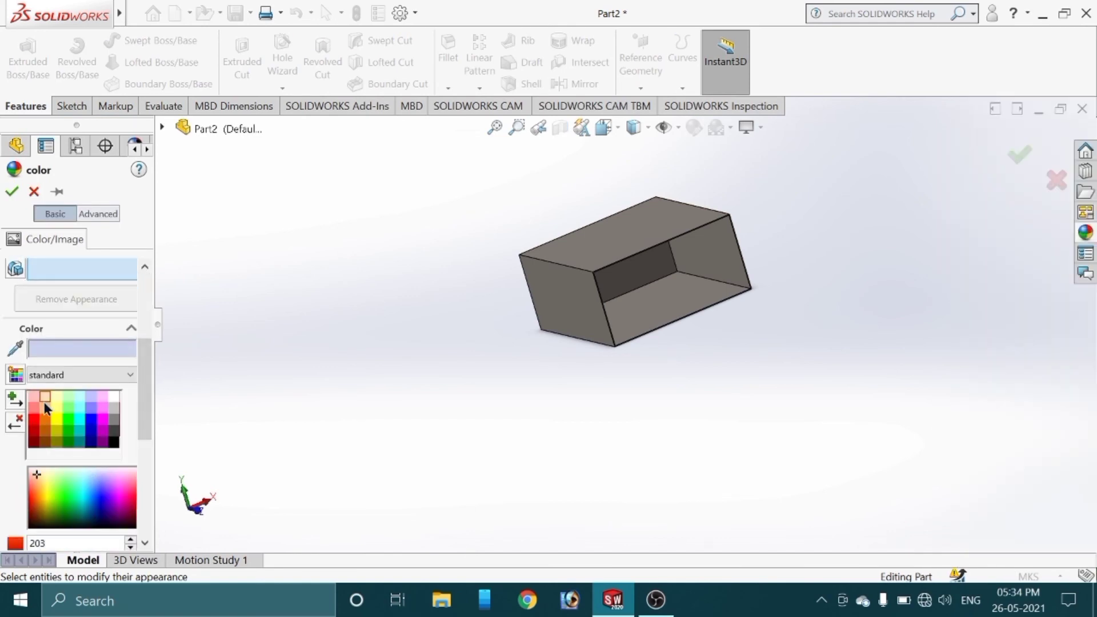
{"action": "left_click", "coordinate": [694, 135]}
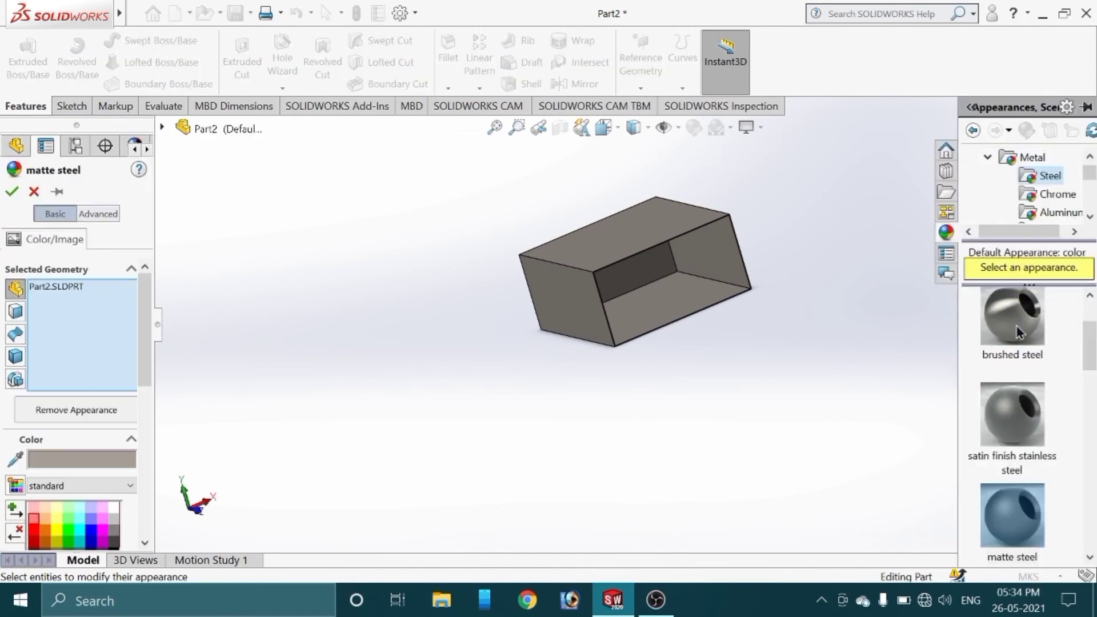
Step: Try the brushed steel, satin finish stainless steel and cast stainless steel appearances on the whole part
{"action": "left_click", "coordinate": [1017, 333]}
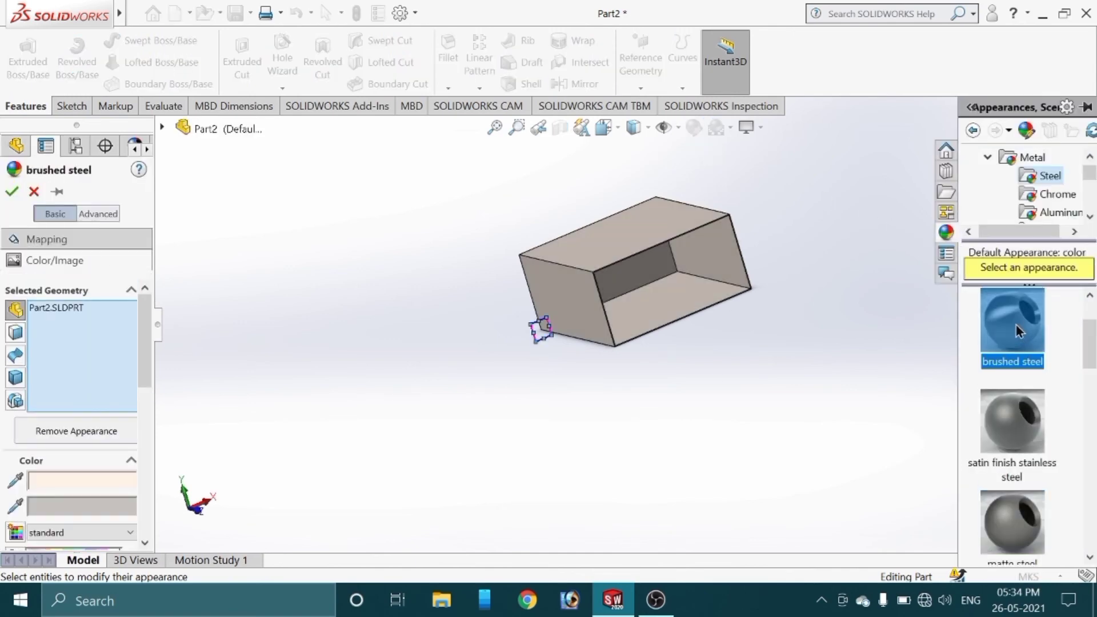
{"action": "left_click", "coordinate": [1011, 416]}
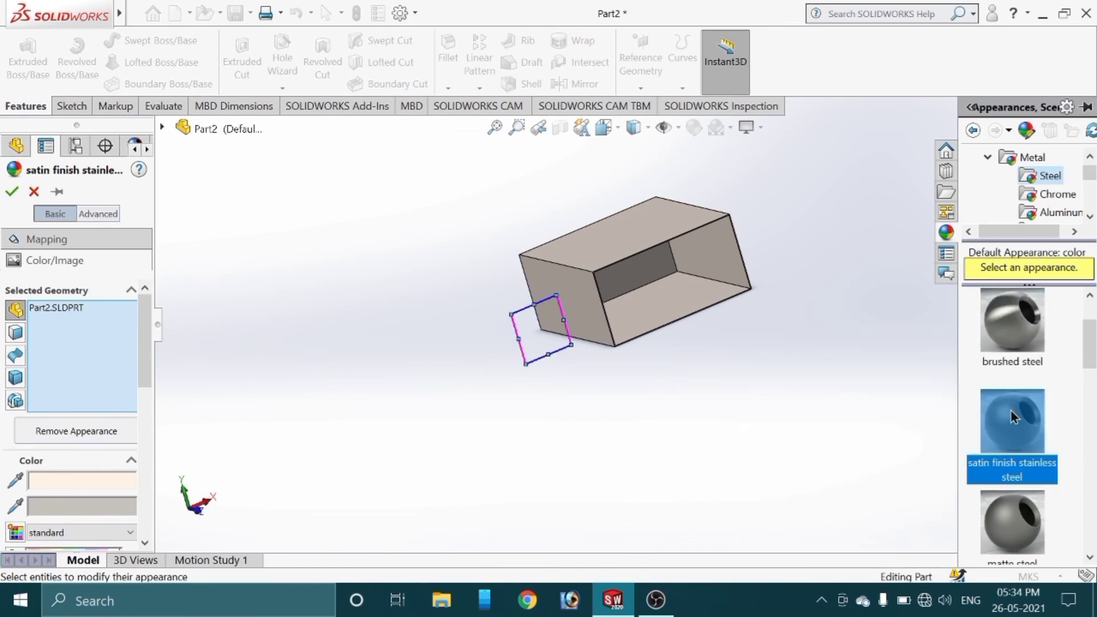
{"action": "scroll", "coordinate": [1028, 377], "scroll_direction": "down", "scroll_amount": 3}
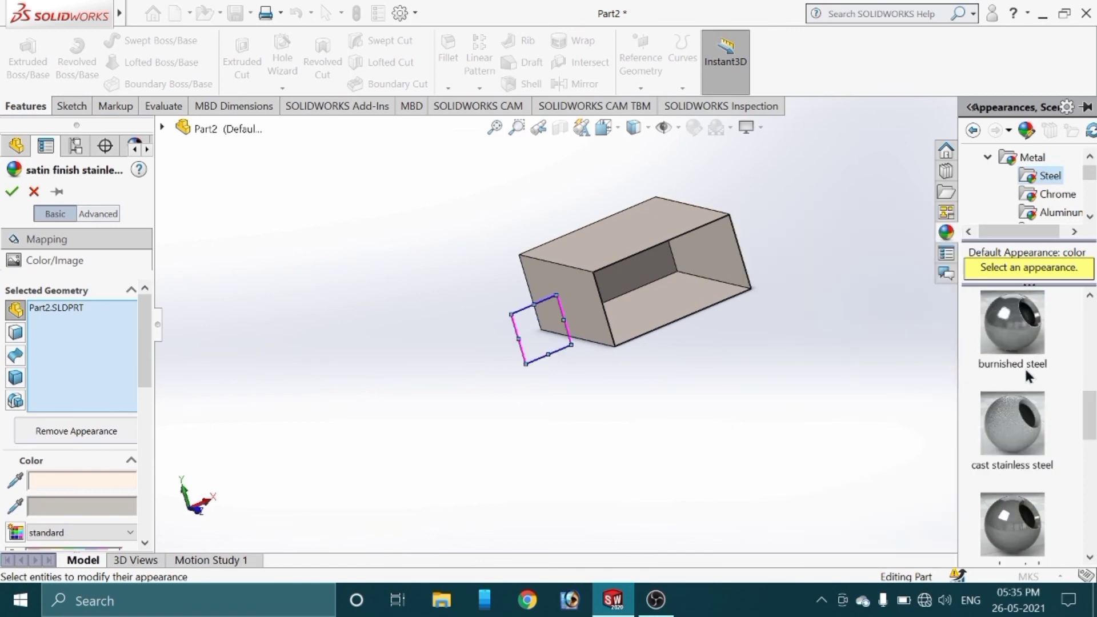
{"action": "left_click", "coordinate": [1025, 432]}
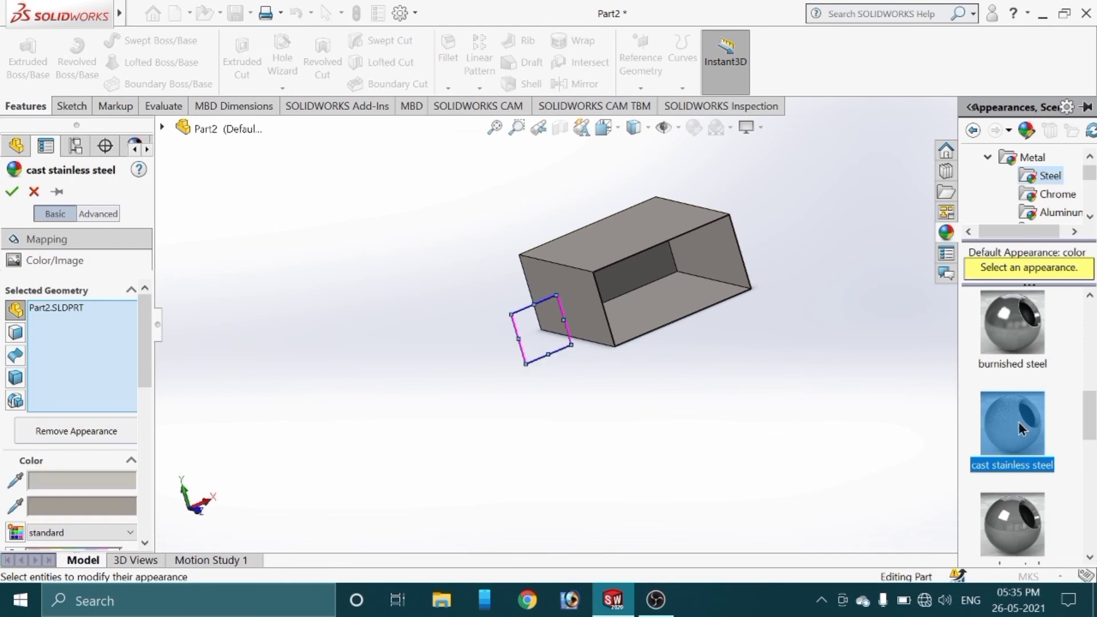
Step: Apply the burnished steel appearance to the whole part and inspect the box from several angles
{"action": "left_click", "coordinate": [1006, 339]}
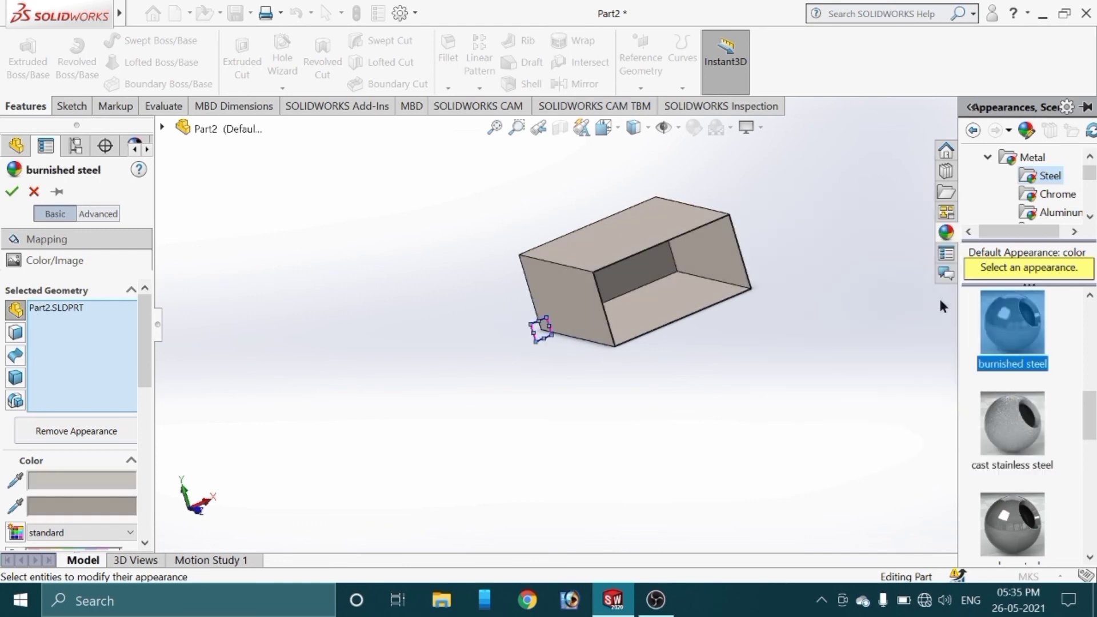
{"action": "left_click", "coordinate": [5, 196]}
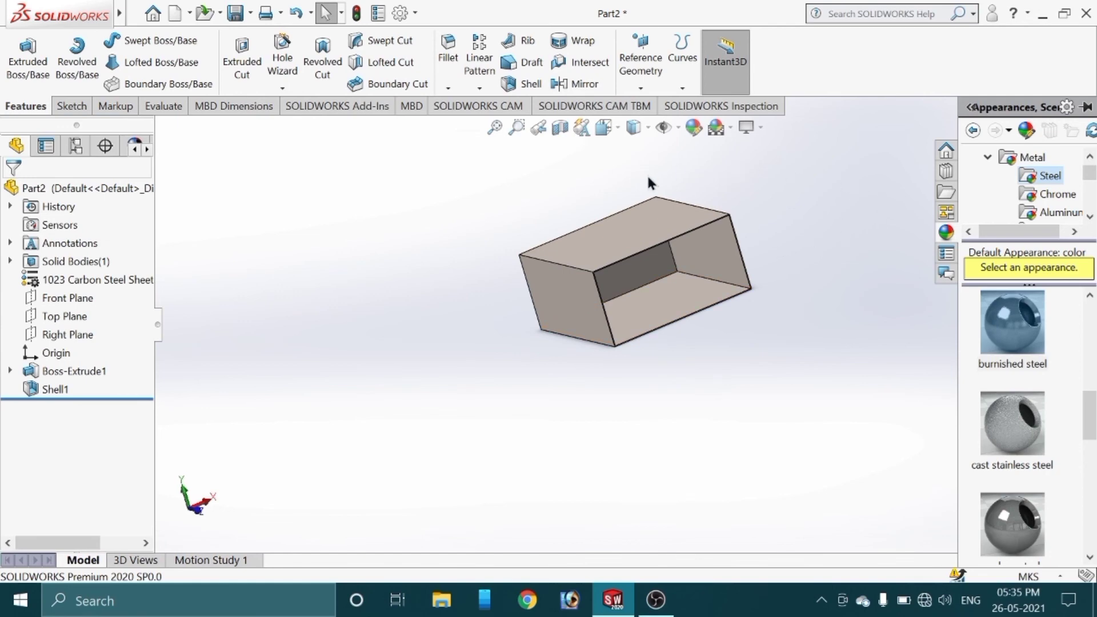
{"action": "middle_click_drag", "start_coordinate": [682, 242], "coordinate": [656, 318]}
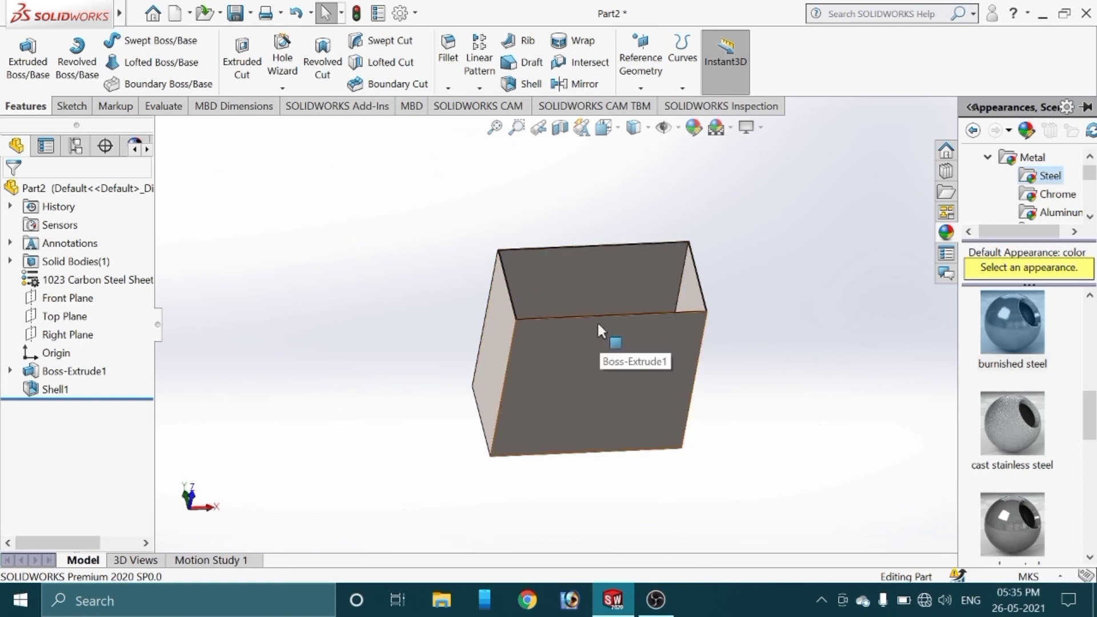
{"action": "middle_click_drag", "start_coordinate": [583, 308], "coordinate": [571, 460]}
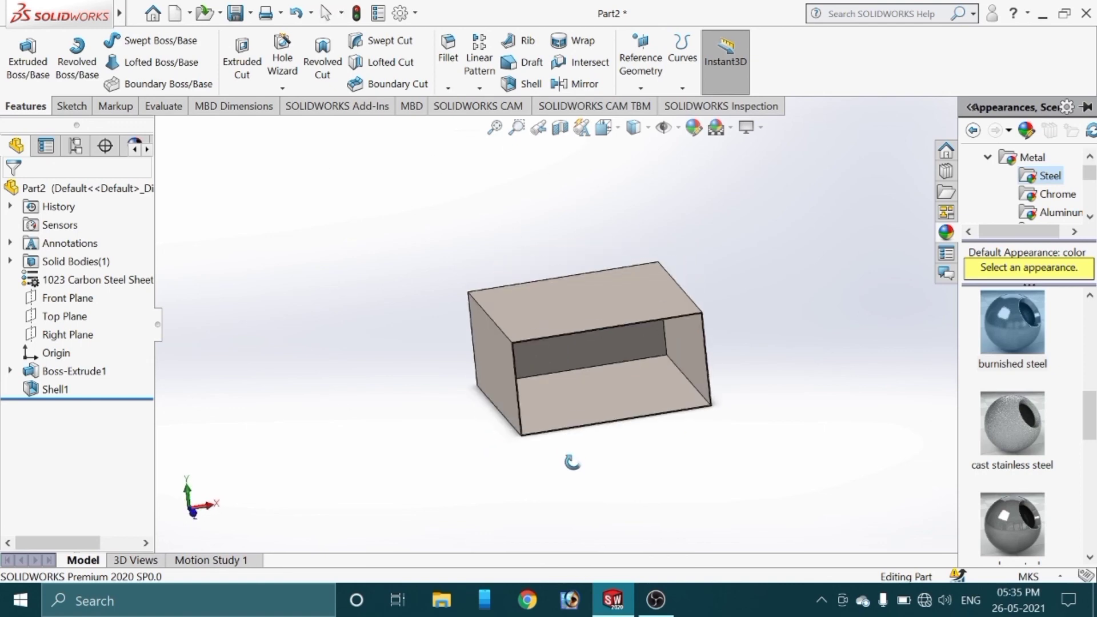